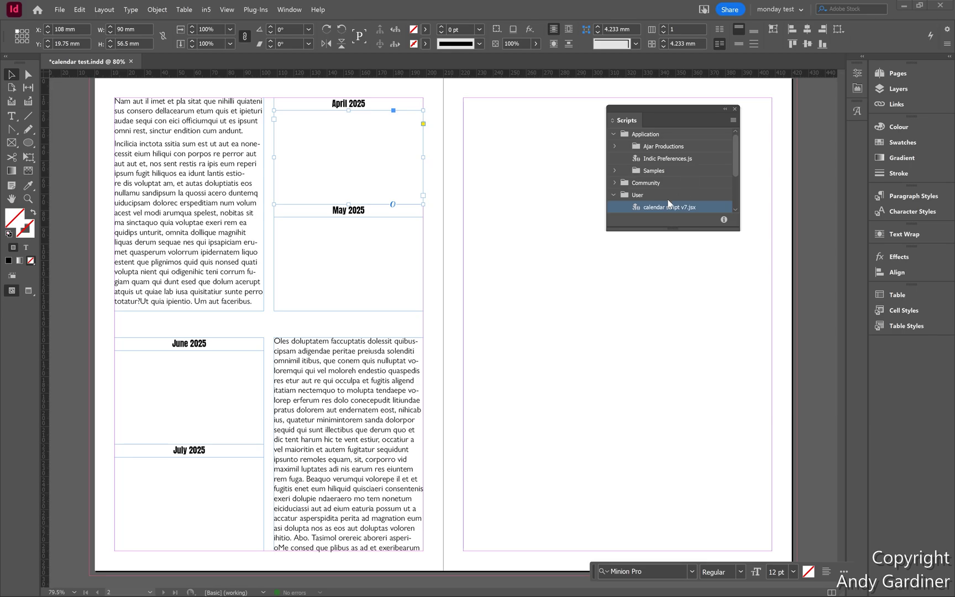
Step: Run calendar script v7.jsx on the selected April 2025 frame with month 4, year 2025 and the Calendar Styles table style
{"action": "double_click", "coordinate": [654, 209]}
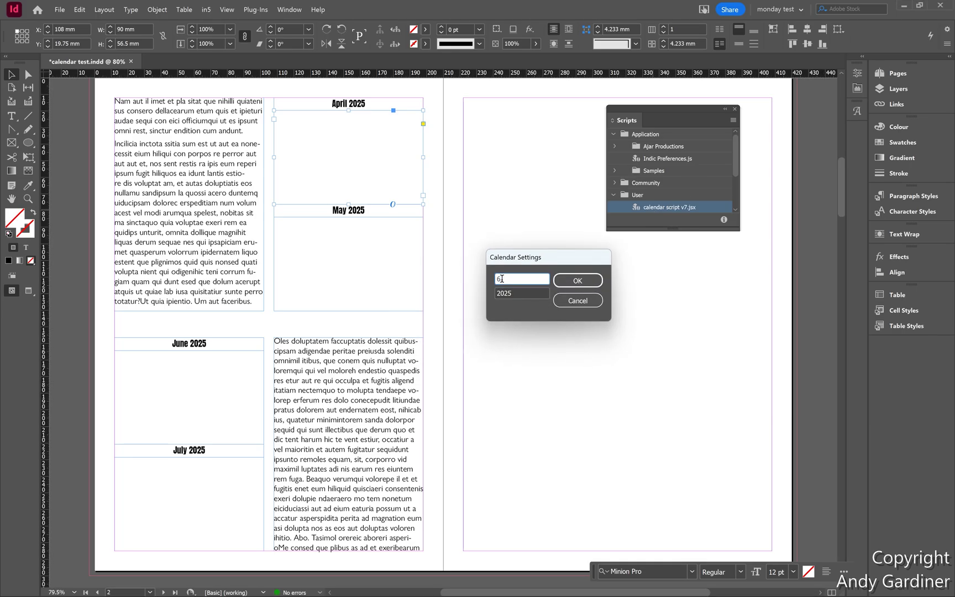
{"action": "type", "text": "4"}
{"action": "left_click", "coordinate": [589, 285]}
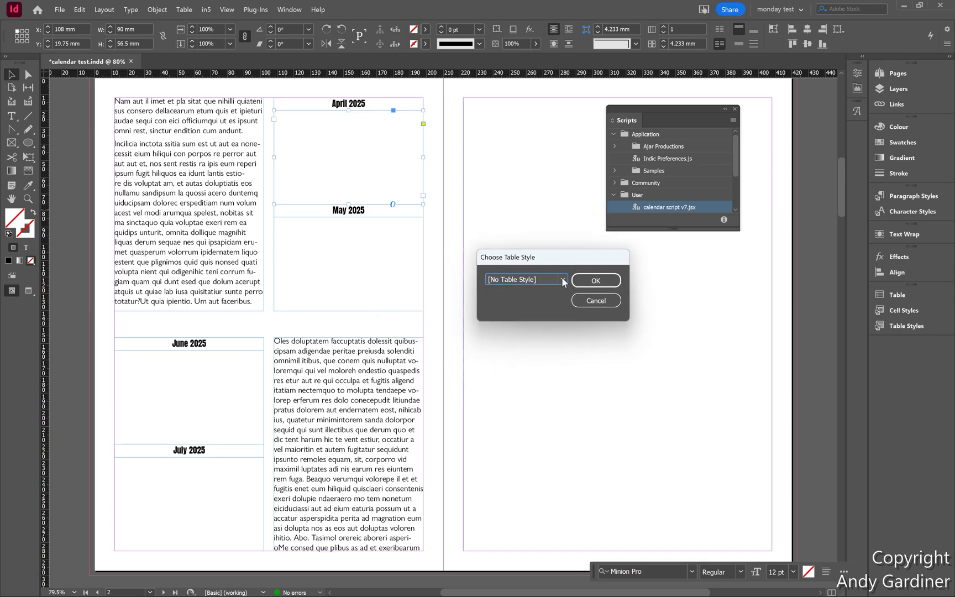
{"action": "left_click", "coordinate": [562, 279]}
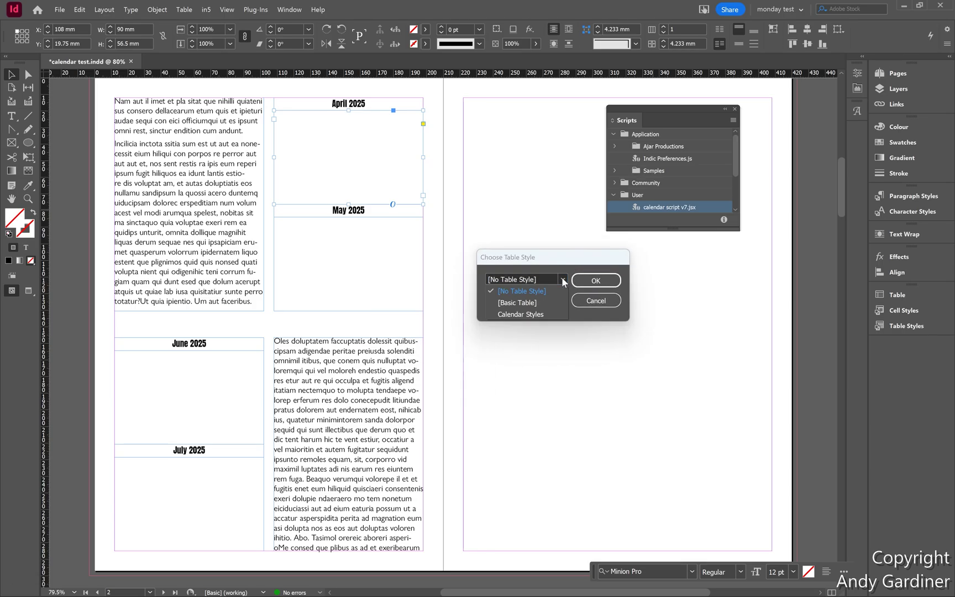
{"action": "left_click", "coordinate": [522, 314]}
{"action": "left_click", "coordinate": [596, 281]}
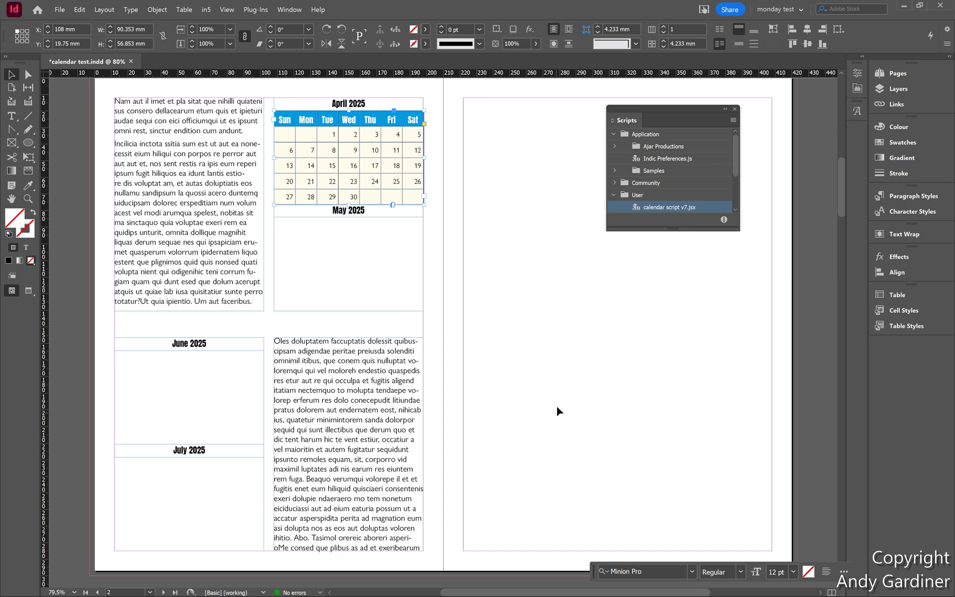
Step: Fill the empty May 2025 frame using the same script, with month 5, year 2025 and the Calendar Styles table style
{"action": "left_click", "coordinate": [379, 252]}
{"action": "double_click", "coordinate": [654, 205]}
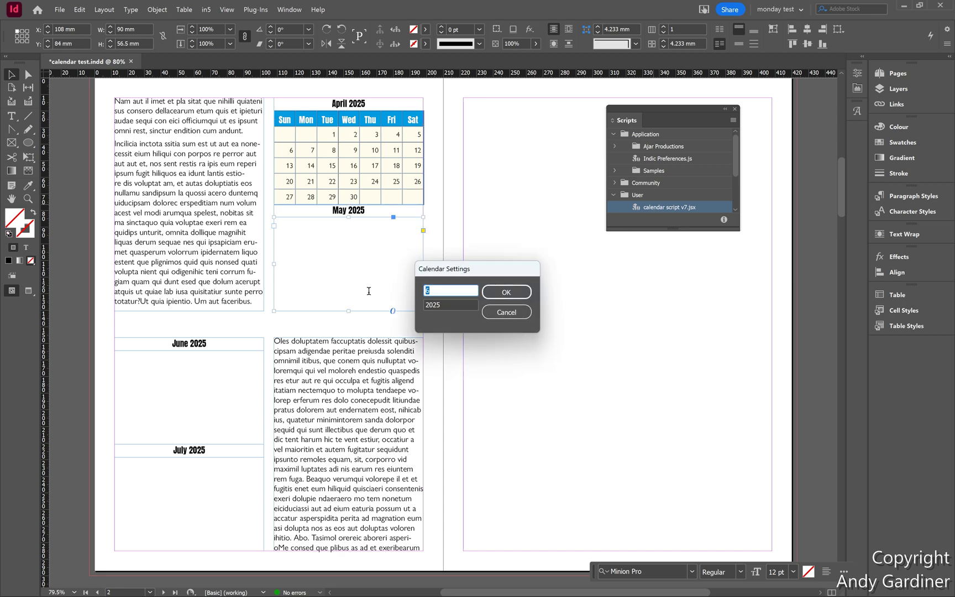
{"action": "type", "text": "5"}
{"action": "left_click", "coordinate": [507, 292]}
{"action": "left_click", "coordinate": [486, 292]}
{"action": "left_click", "coordinate": [445, 326]}
{"action": "left_click", "coordinate": [519, 292]}
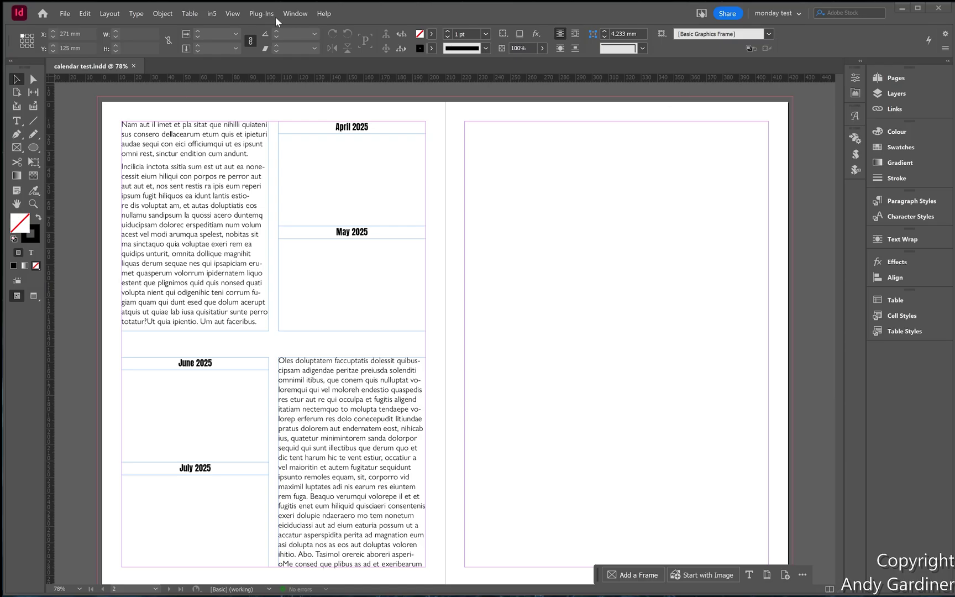
Step: Show the list of available scripts
{"action": "left_click", "coordinate": [295, 14]}
{"action": "mouse_move", "coordinate": [359, 371]}
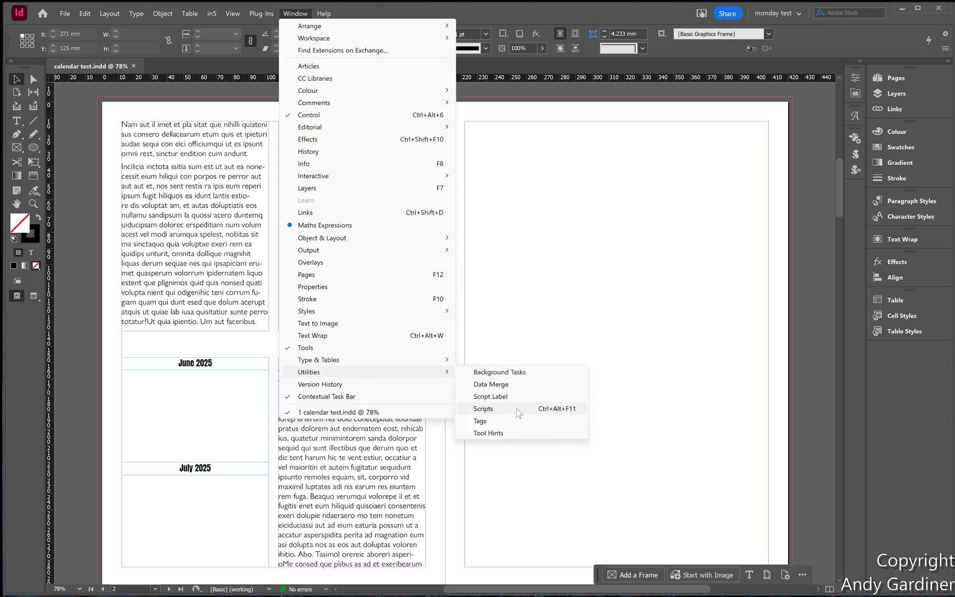
{"action": "left_click", "coordinate": [483, 409]}
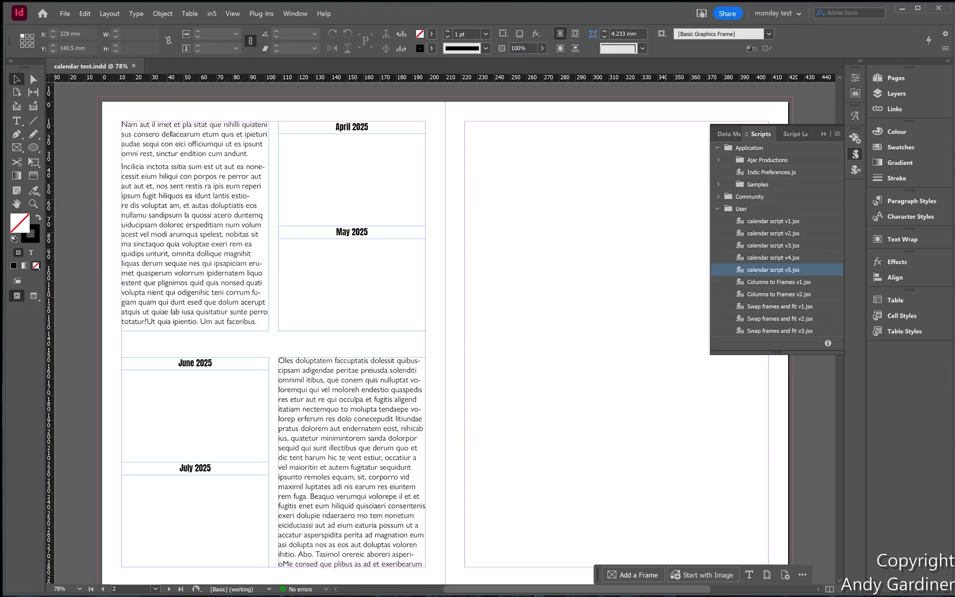
Step: Switch to ChatGPT in the browser, view the generated Indesign Calendar Script code and close the code view
{"action": "key", "text": "alt+Tab"}
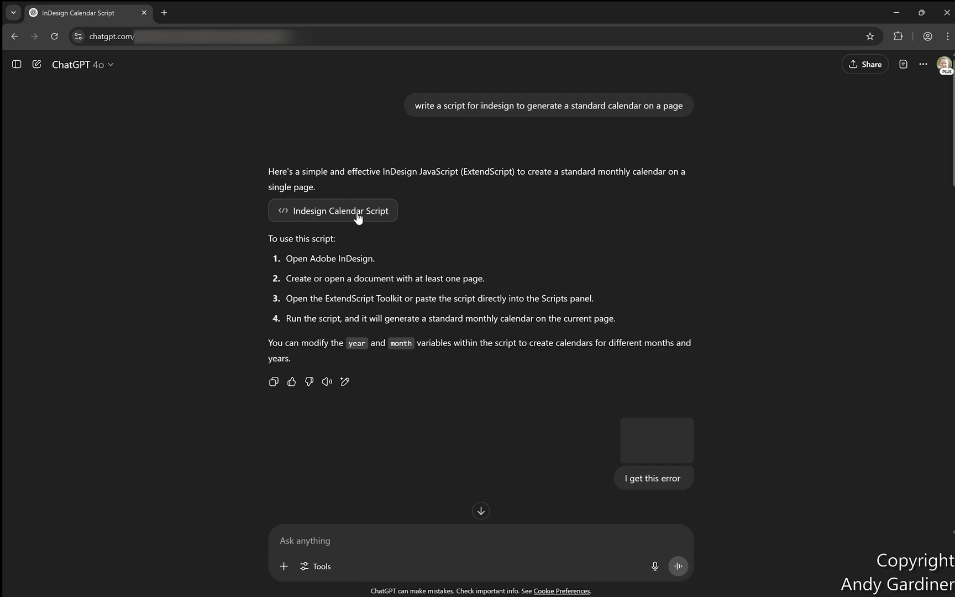
{"action": "left_click", "coordinate": [302, 212]}
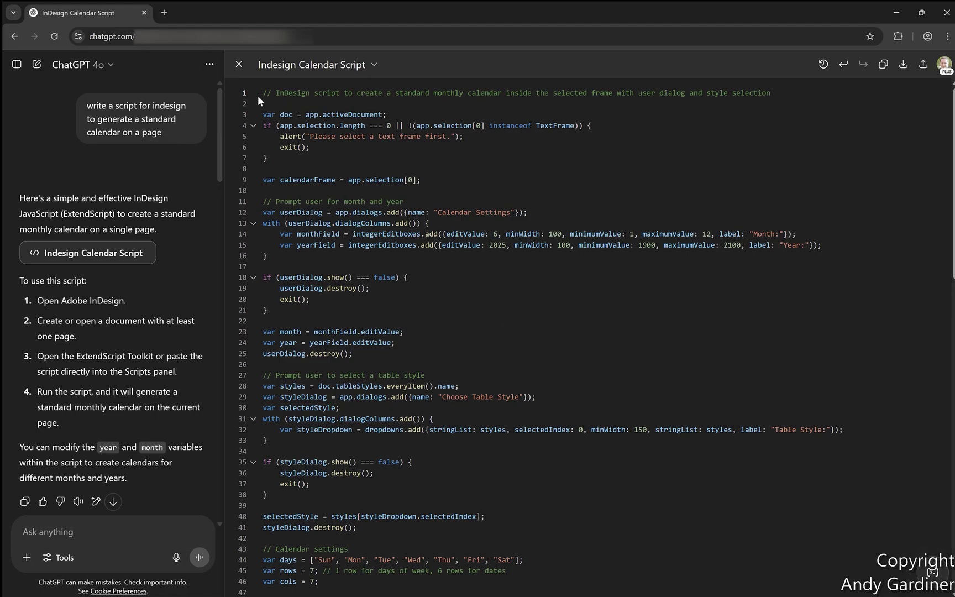
{"action": "left_click", "coordinate": [239, 65]}
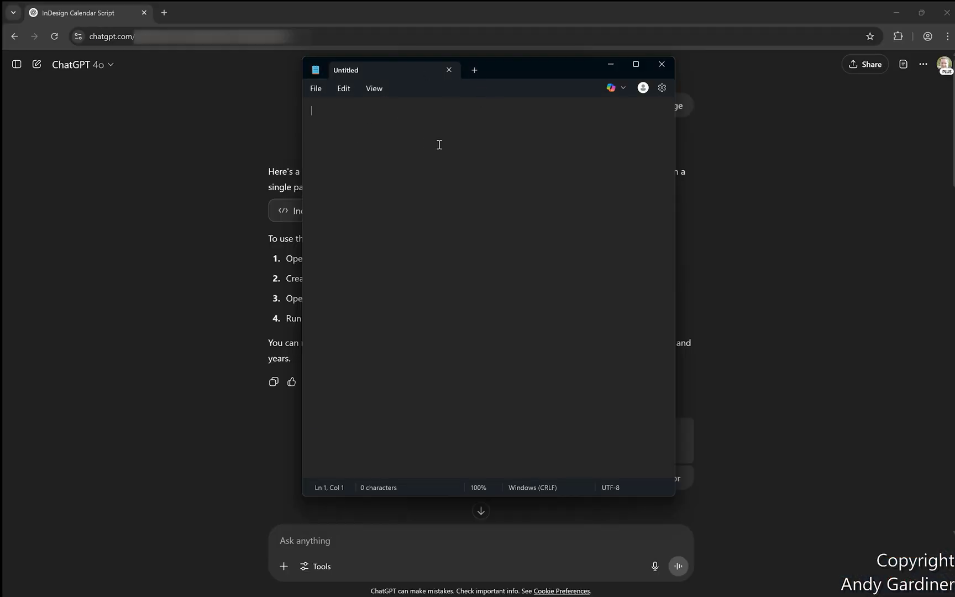
Step: In Notepad, open calendar script v1.jsx from InDesign's Scripts Panel folder, listing all file types
{"action": "left_click", "coordinate": [316, 90]}
{"action": "left_click", "coordinate": [360, 145]}
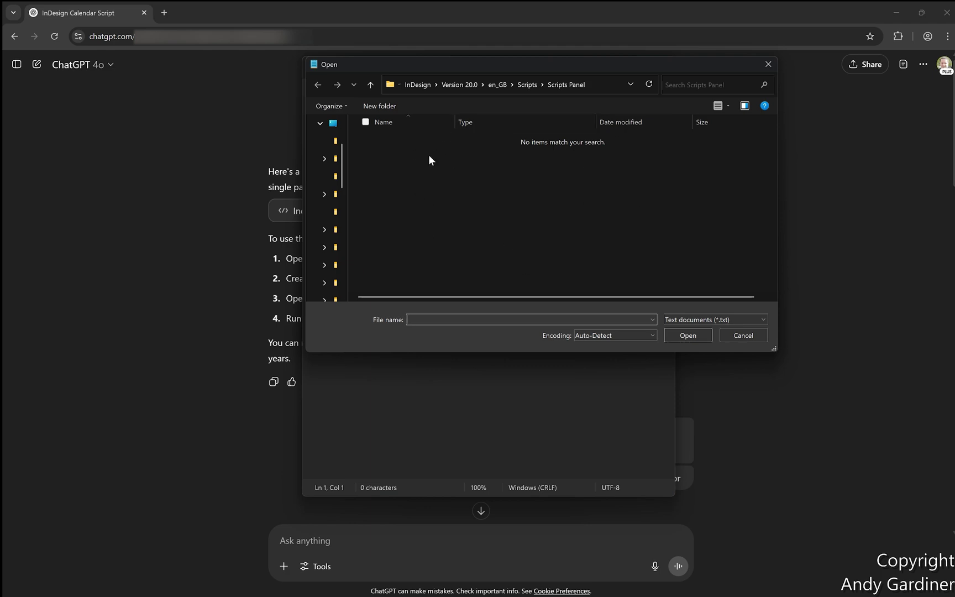
{"action": "left_click", "coordinate": [764, 319]}
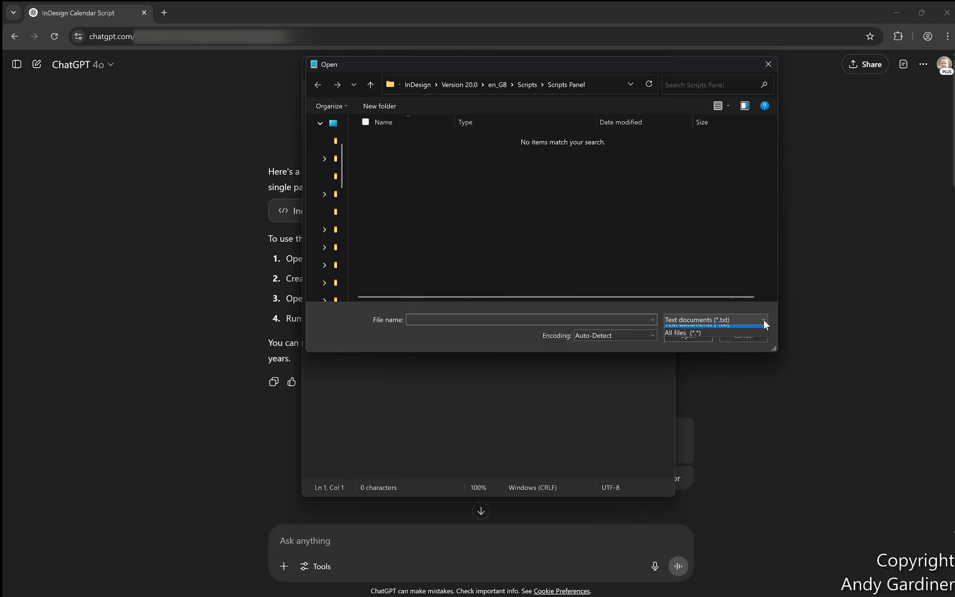
{"action": "left_click", "coordinate": [684, 338]}
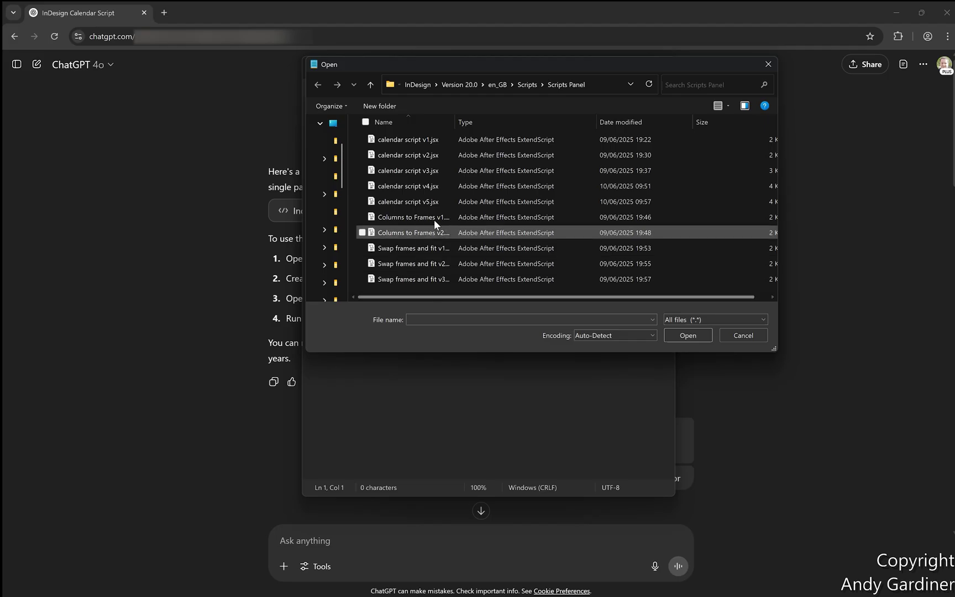
{"action": "left_click", "coordinate": [437, 141]}
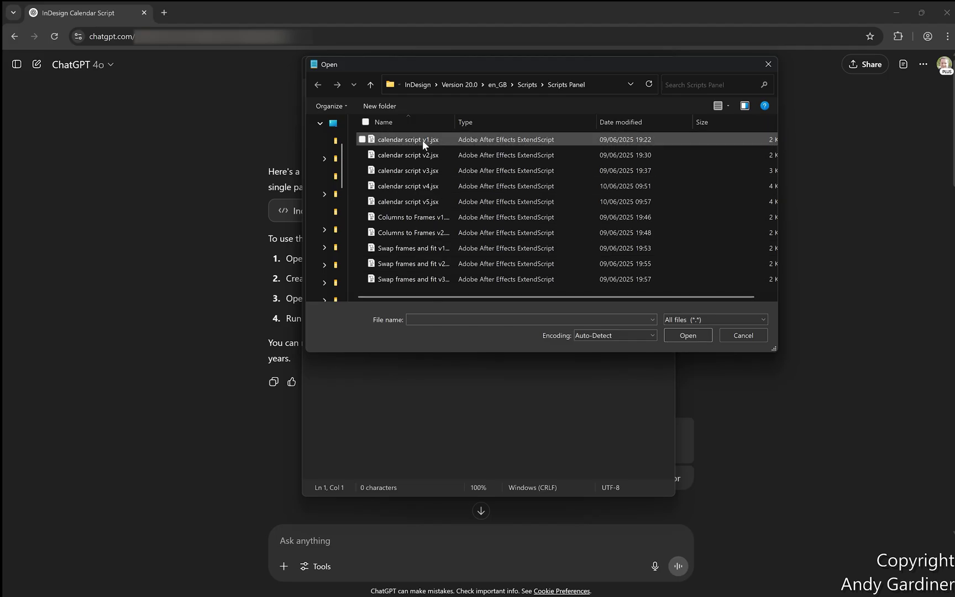
{"action": "left_click", "coordinate": [696, 332]}
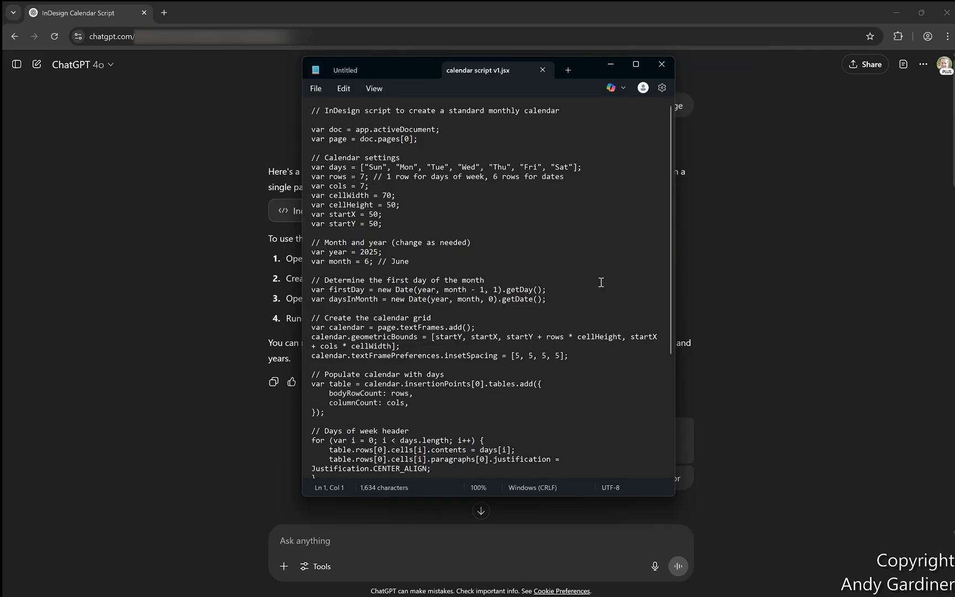
Step: Read through the calendar script v1.jsx code to its end and close the file
{"action": "left_click_drag", "start_coordinate": [669, 142], "coordinate": [663, 337]}
{"action": "left_click_drag", "start_coordinate": [663, 264], "coordinate": [670, 124]}
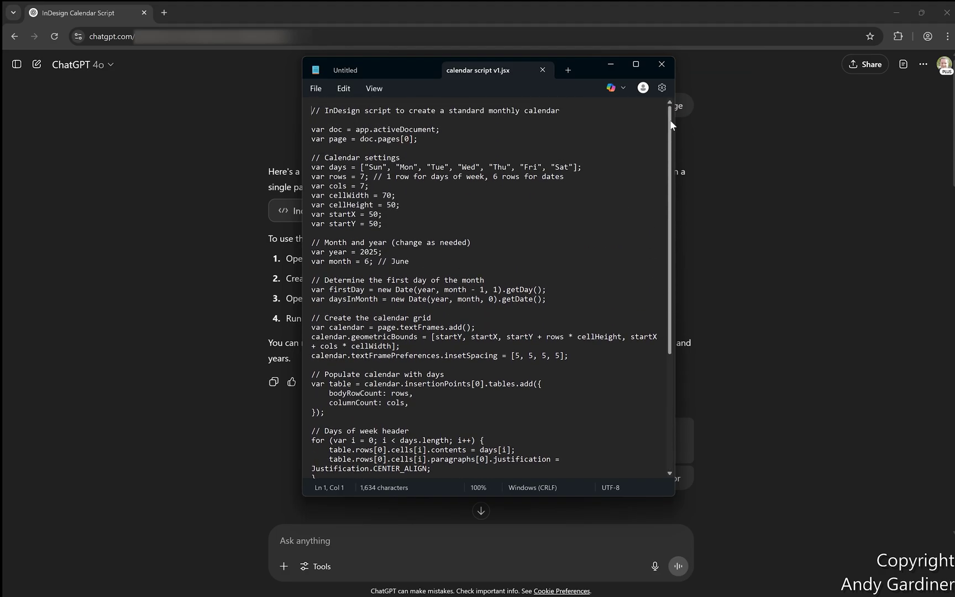
{"action": "left_click", "coordinate": [541, 71]}
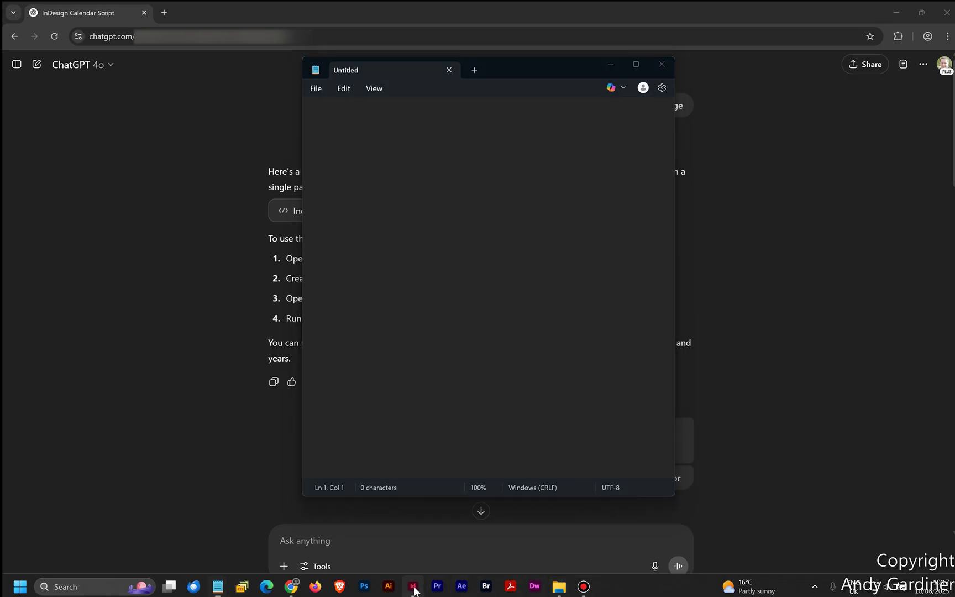
Step: Switch to InDesign and look over the User scripts folder's options and the calendar scripts v1 to v5
{"action": "left_click", "coordinate": [413, 586]}
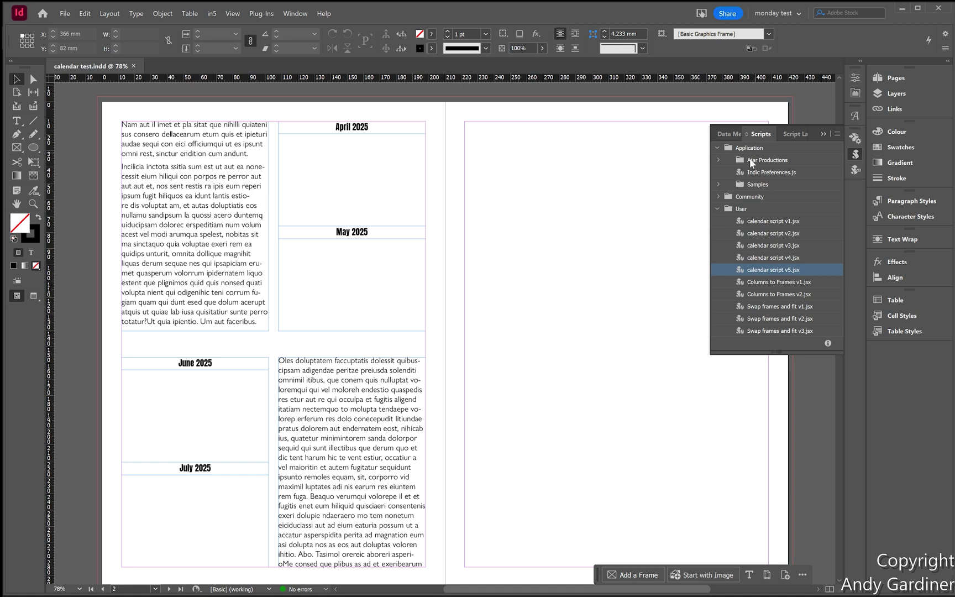
{"action": "right_click", "coordinate": [740, 206]}
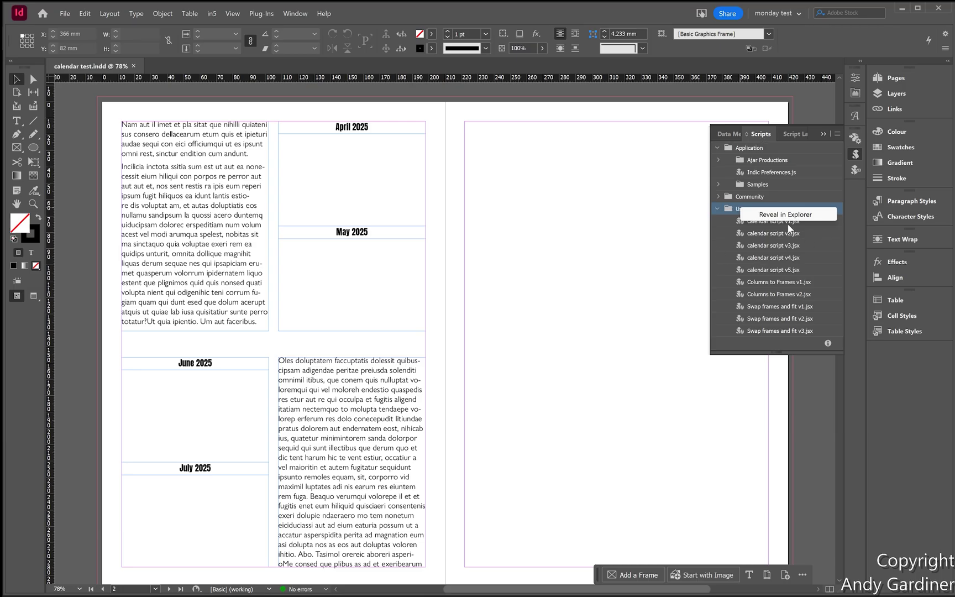
{"action": "left_click", "coordinate": [824, 230]}
{"action": "left_click", "coordinate": [799, 234]}
{"action": "left_click", "coordinate": [793, 245]}
{"action": "left_click", "coordinate": [793, 257]}
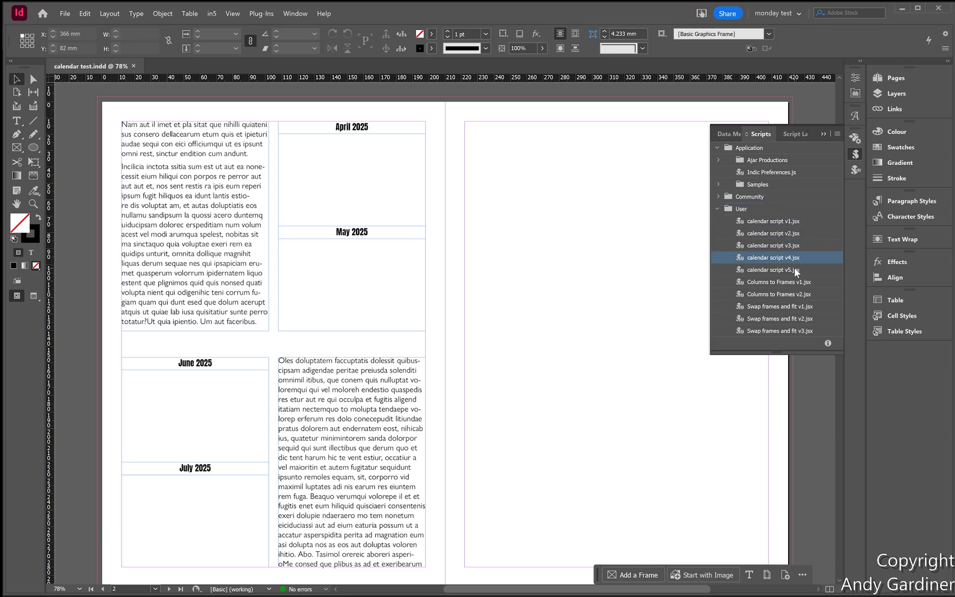
{"action": "left_click", "coordinate": [794, 270]}
{"action": "left_click", "coordinate": [797, 221]}
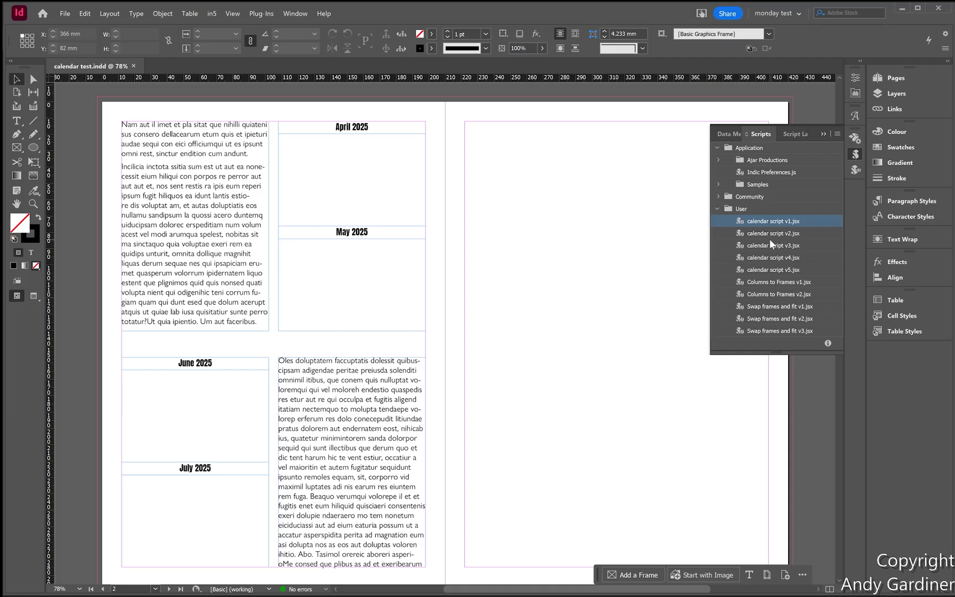
Step: Run calendar script v1.jsx with the empty April 2025 frame selected, and collapse the script list to inspect page 1
{"action": "left_click", "coordinate": [388, 152]}
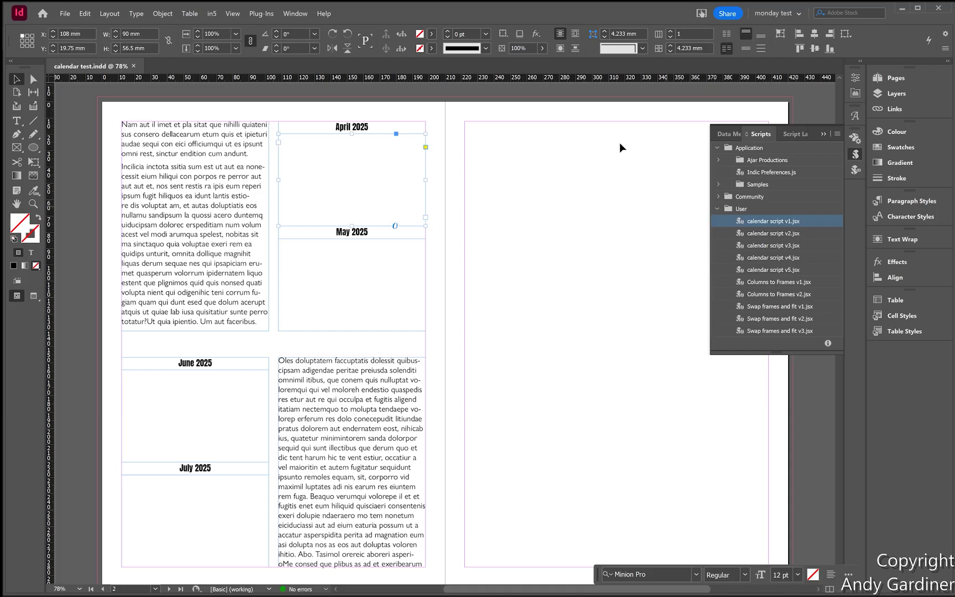
{"action": "double_click", "coordinate": [770, 221]}
{"action": "scroll", "coordinate": [586, 243], "scroll_direction": "up", "scroll_amount": 10}
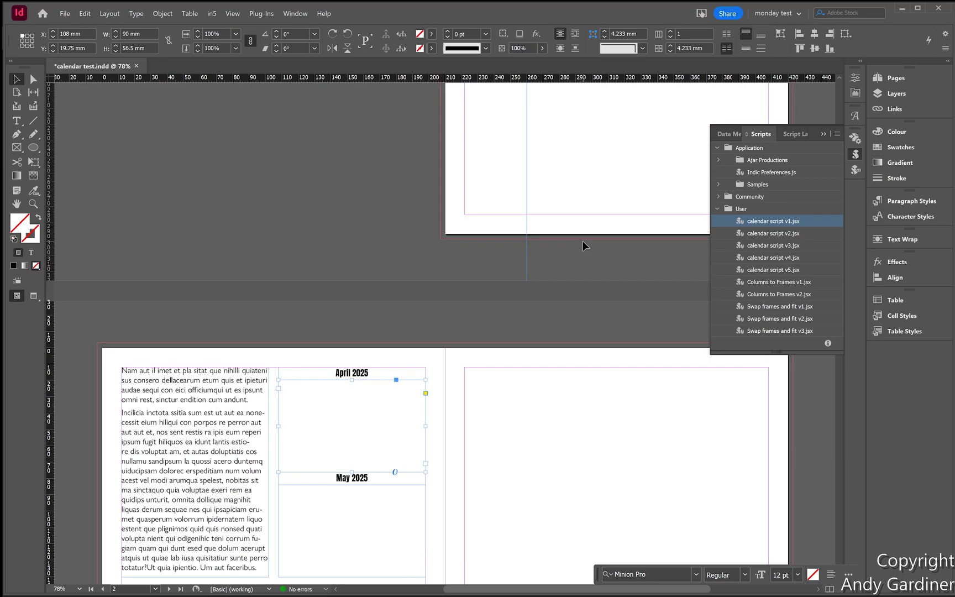
{"action": "left_click", "coordinate": [825, 136]}
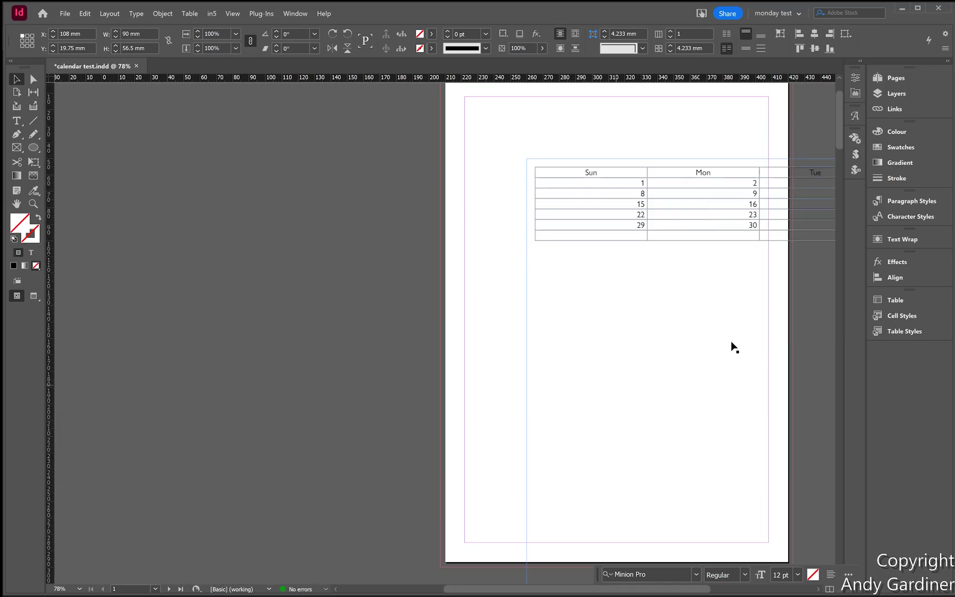
Step: Move the generated calendar frame across page 1 to about X -212 mm, Y 26 mm
{"action": "left_click_drag", "start_coordinate": [657, 268], "coordinate": [401, 355]}
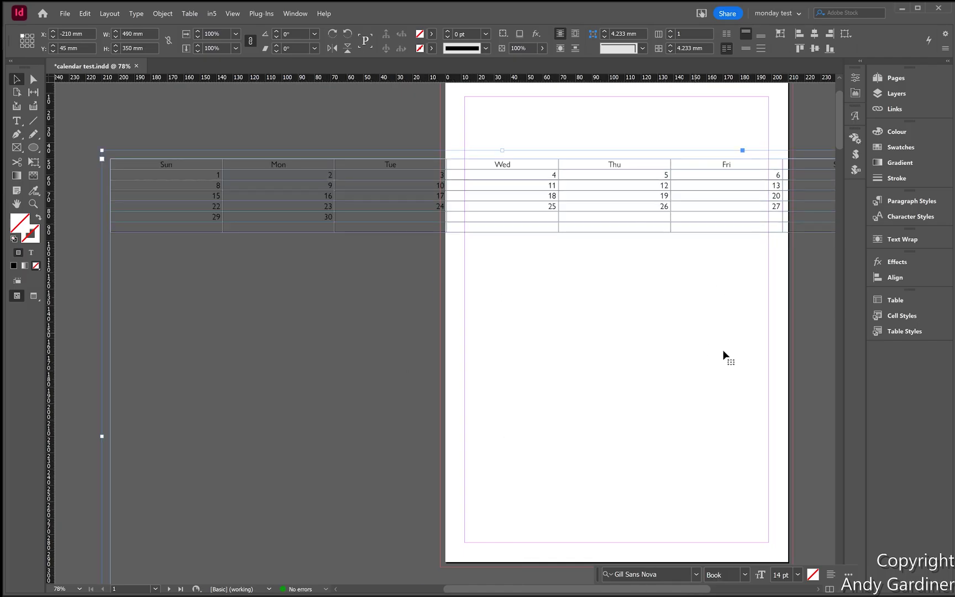
{"action": "left_click_drag", "start_coordinate": [722, 356], "coordinate": [650, 324]}
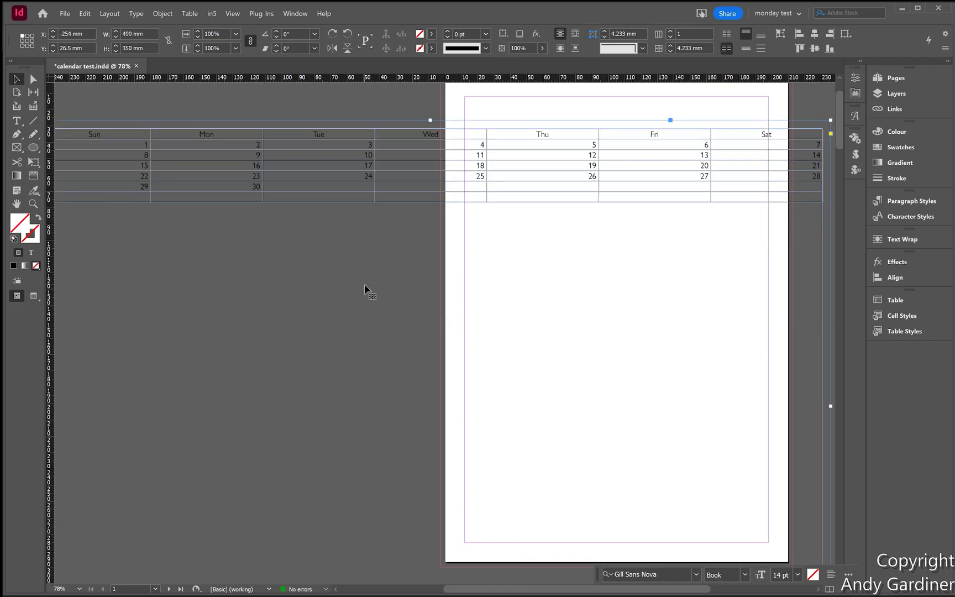
{"action": "left_click_drag", "start_coordinate": [365, 286], "coordinate": [433, 287]}
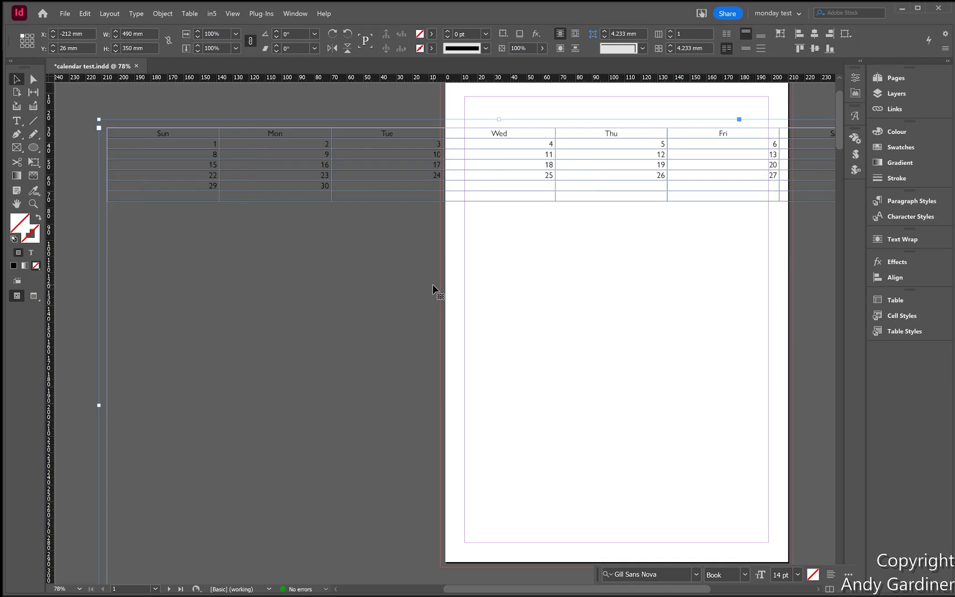
Step: Undo the calendar frame's moves and the calendar generated by the script
{"action": "key", "text": "ctrl+z"}
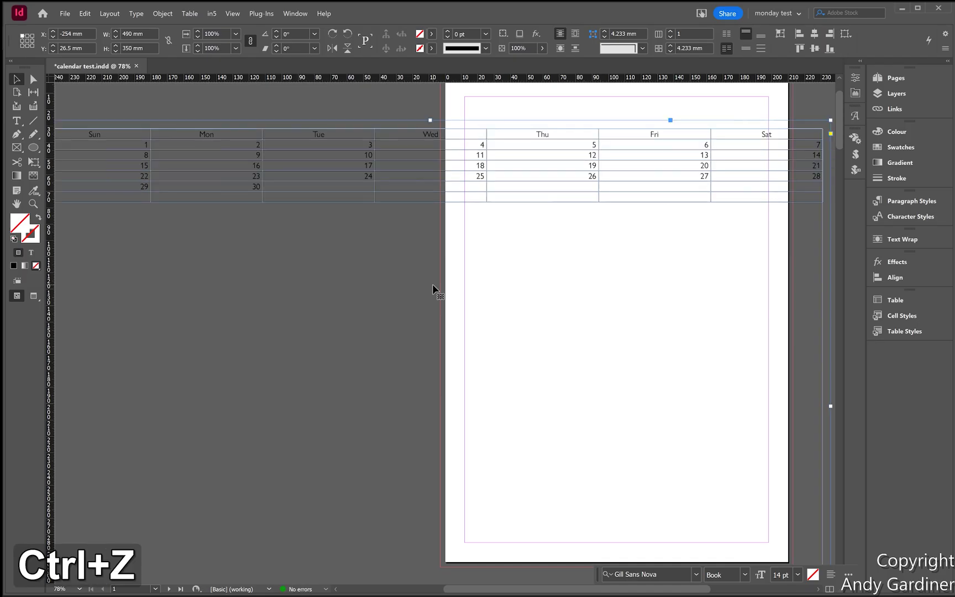
{"action": "key", "text": "ctrl+z"}
{"action": "key", "text": "ctrl+z"}
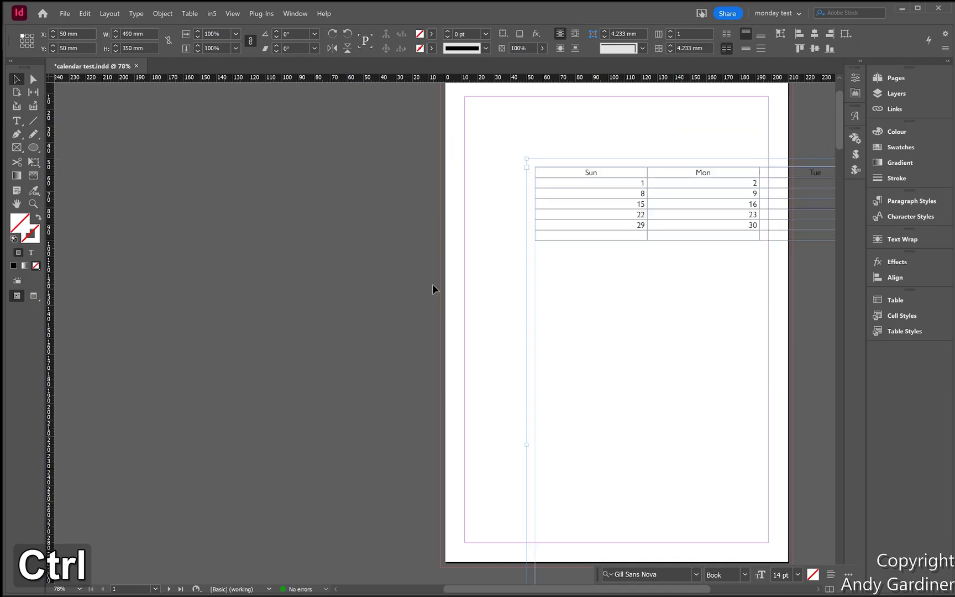
{"action": "key", "text": "ctrl+z"}
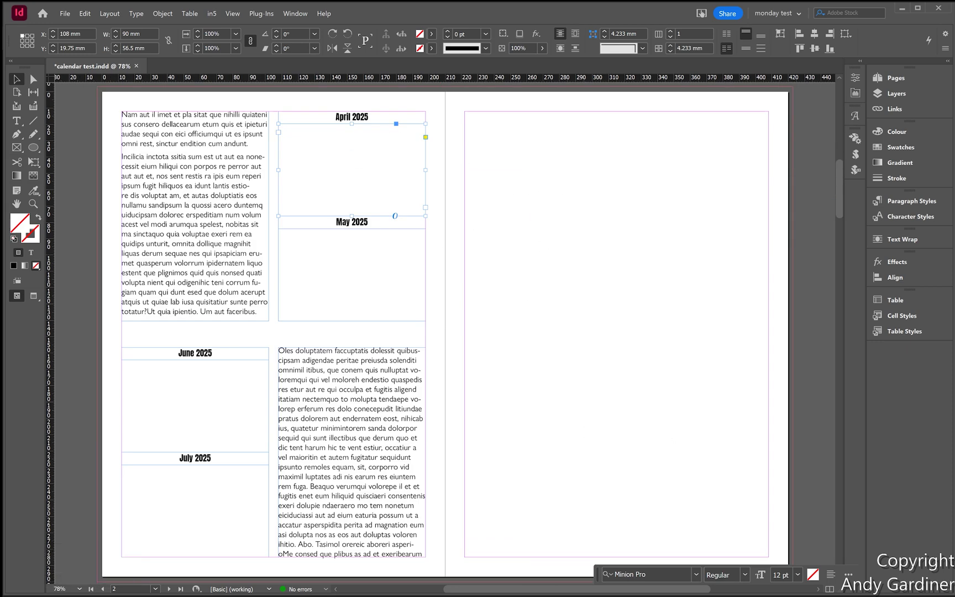
Step: Switch back to ChatGPT and read the error fix and the follow-up prompts about frame fitting and the month and year dialog
{"action": "key", "text": "alt+Tab"}
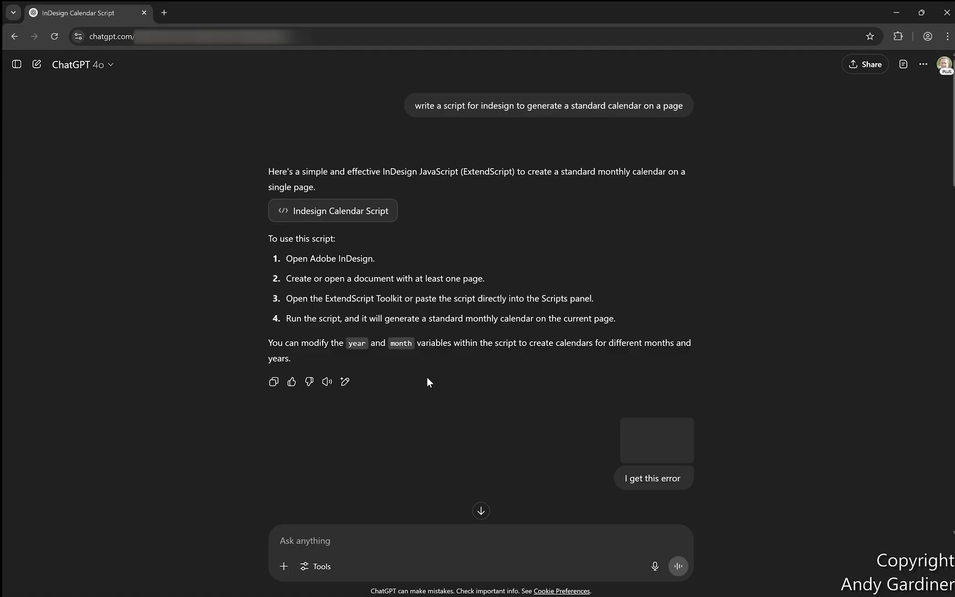
{"action": "scroll", "coordinate": [474, 290], "scroll_direction": "down", "scroll_amount": 3}
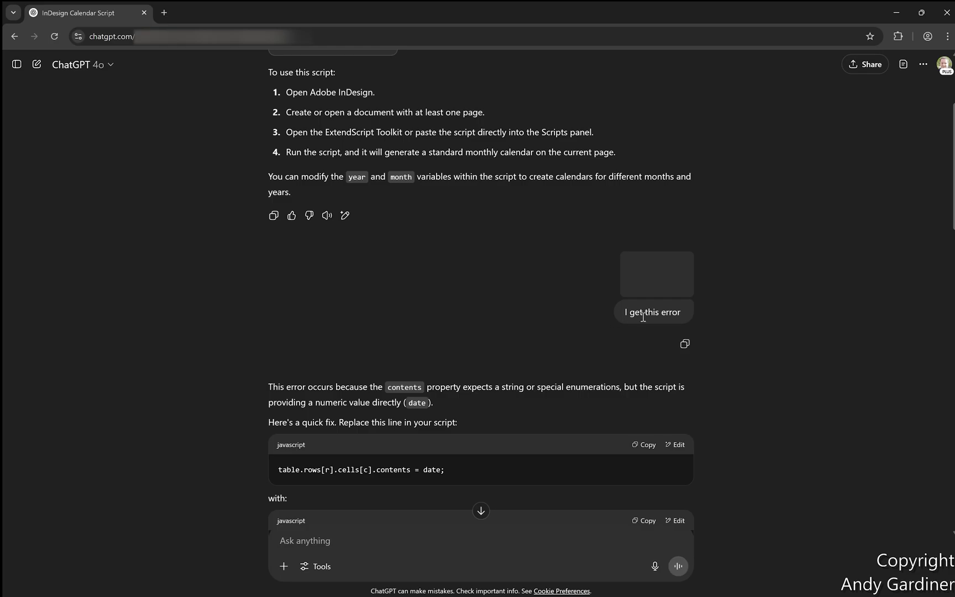
{"action": "scroll", "coordinate": [459, 254], "scroll_direction": "down", "scroll_amount": 3}
{"action": "scroll", "coordinate": [468, 229], "scroll_direction": "down", "scroll_amount": 2}
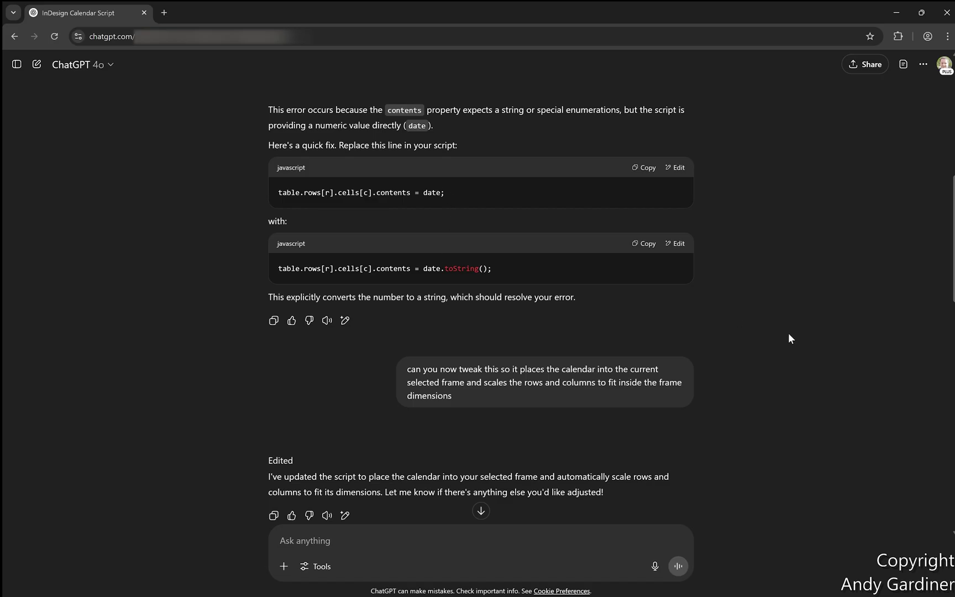
{"action": "scroll", "coordinate": [753, 293], "scroll_direction": "down", "scroll_amount": 4}
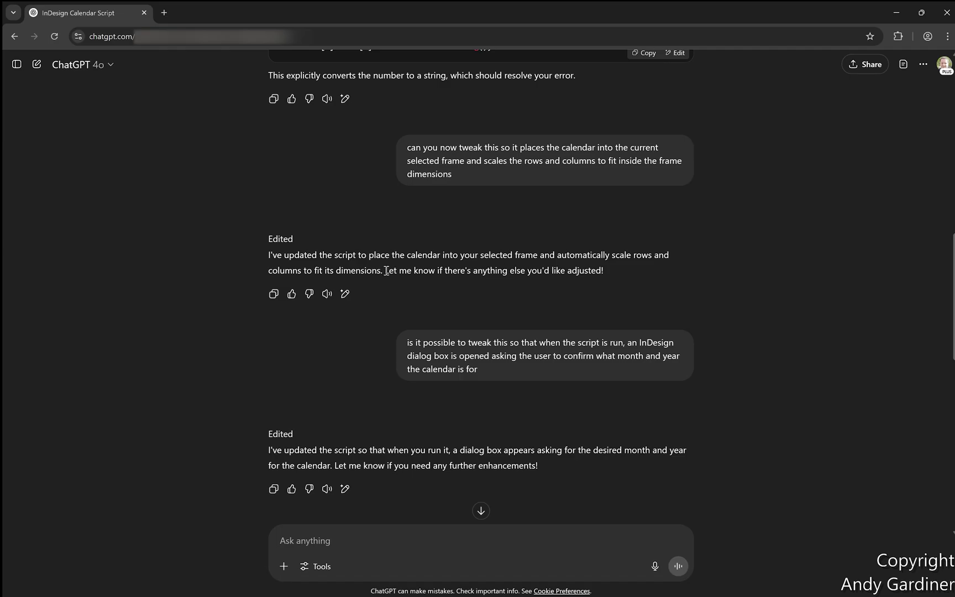
Step: Review the ChatGPT conversation from the original calendar request through the frame-fitting prompt and its reply
{"action": "scroll", "coordinate": [398, 271], "scroll_direction": "up", "scroll_amount": 5}
{"action": "scroll", "coordinate": [403, 260], "scroll_direction": "up", "scroll_amount": 7}
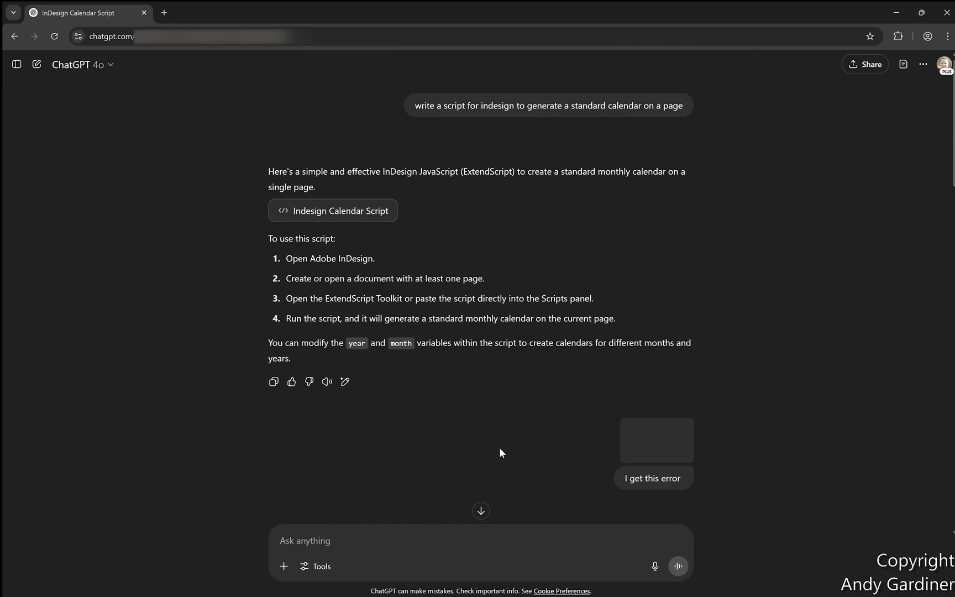
{"action": "scroll", "coordinate": [501, 453], "scroll_direction": "down", "scroll_amount": 12}
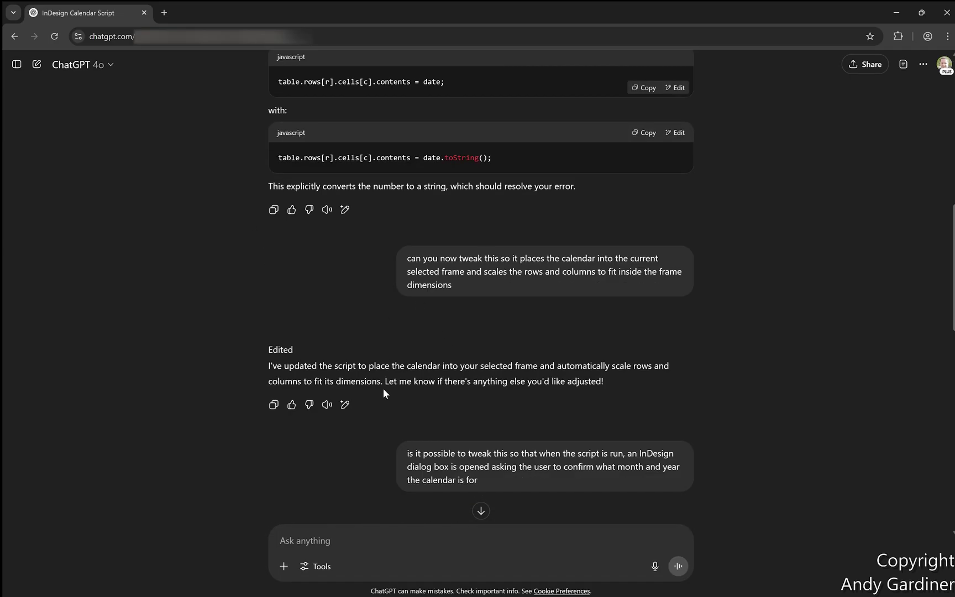
{"action": "scroll", "coordinate": [398, 334], "scroll_direction": "down", "scroll_amount": 1}
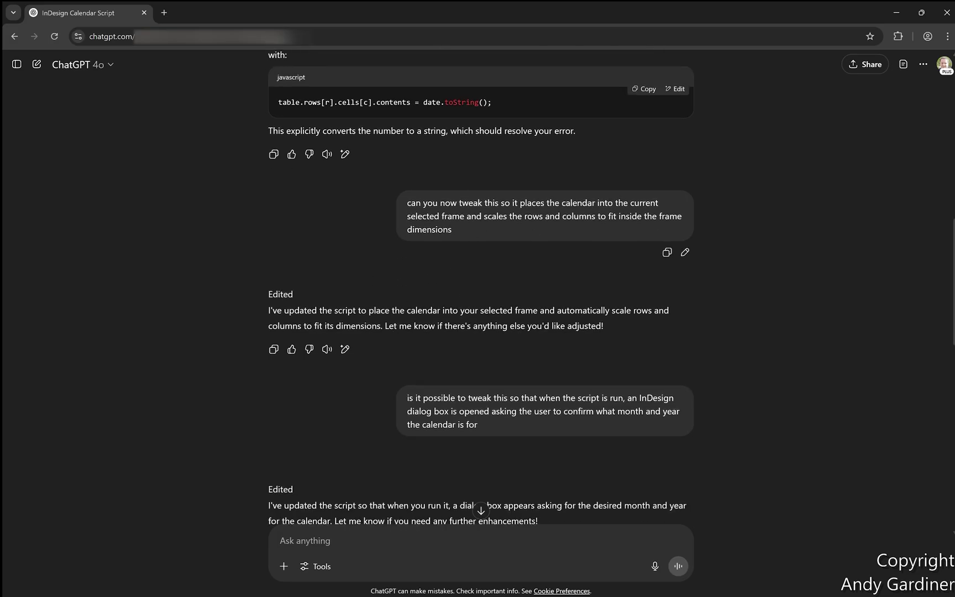
Step: Switch to InDesign and run calendar script v2.jsx on the selected empty April 2025 frame
{"action": "key", "text": "alt+Tab"}
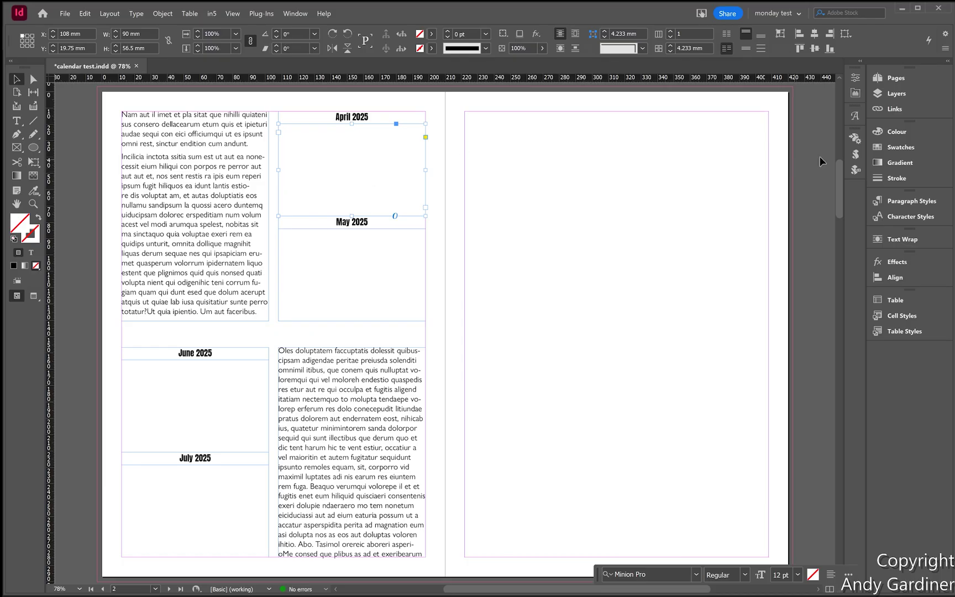
{"action": "left_click", "coordinate": [856, 154]}
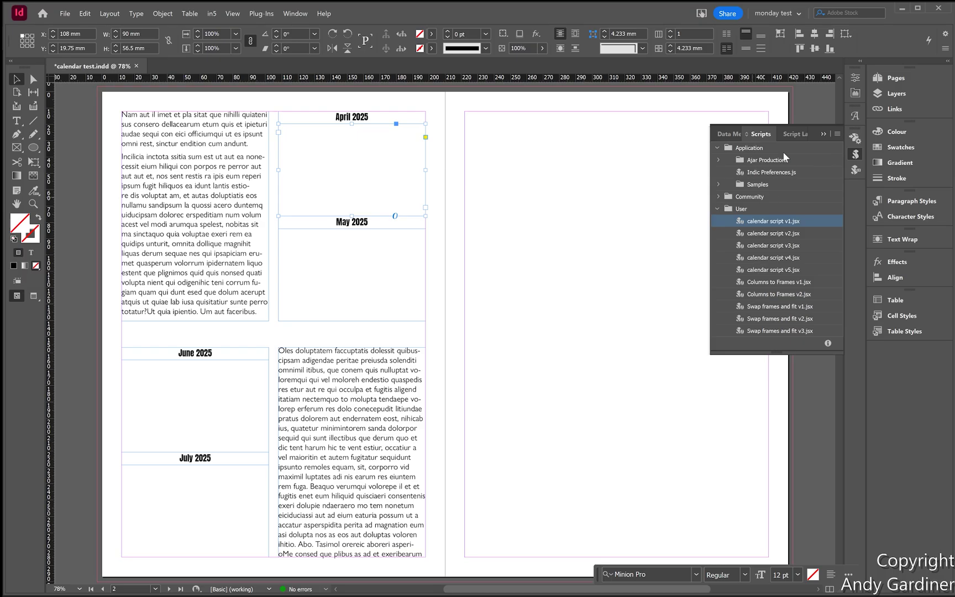
{"action": "double_click", "coordinate": [780, 233]}
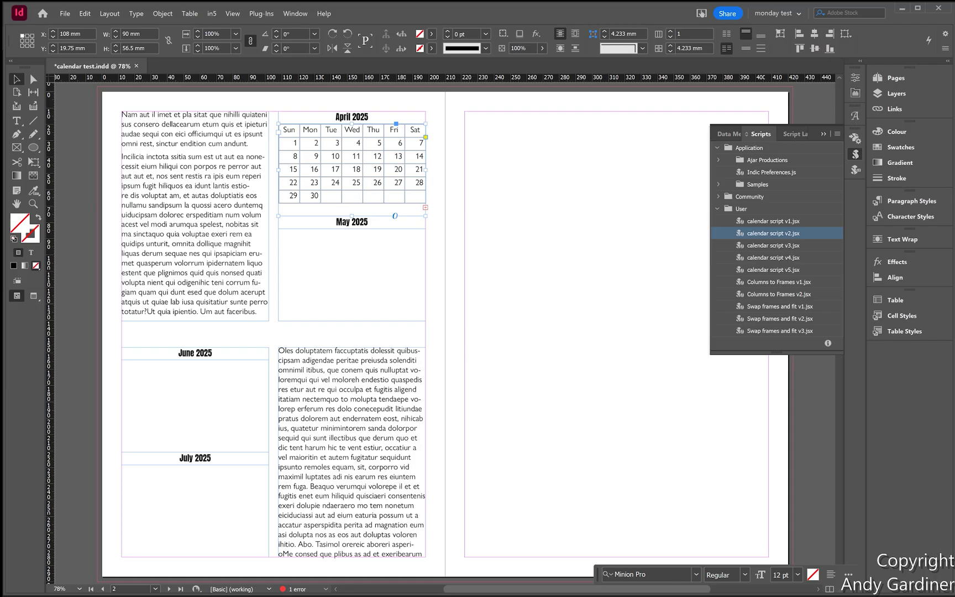
Step: Switch back to ChatGPT and read the prompt asking for a month and year dialog
{"action": "key", "text": "alt+Tab"}
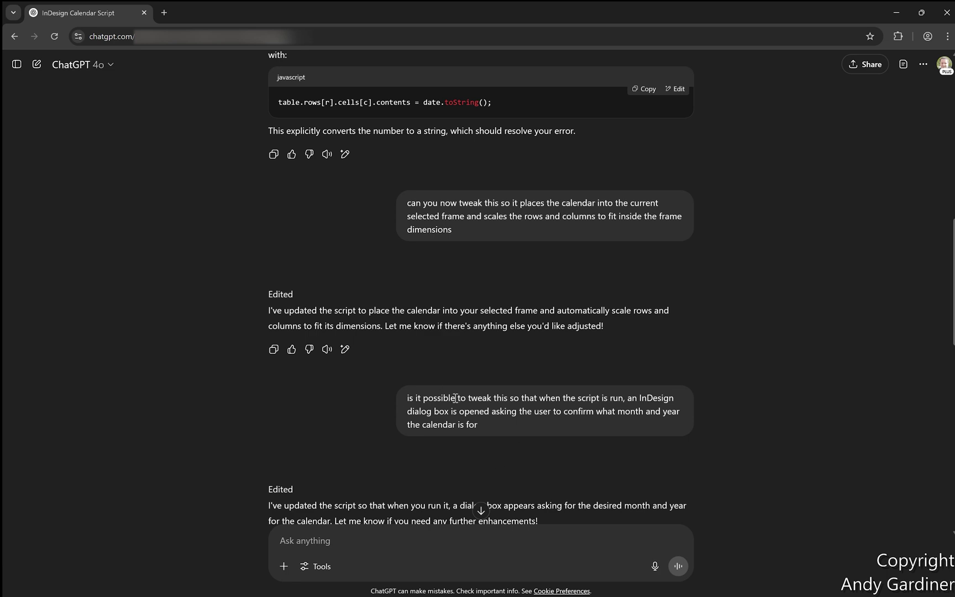
{"action": "scroll", "coordinate": [431, 401], "scroll_direction": "down", "scroll_amount": 3}
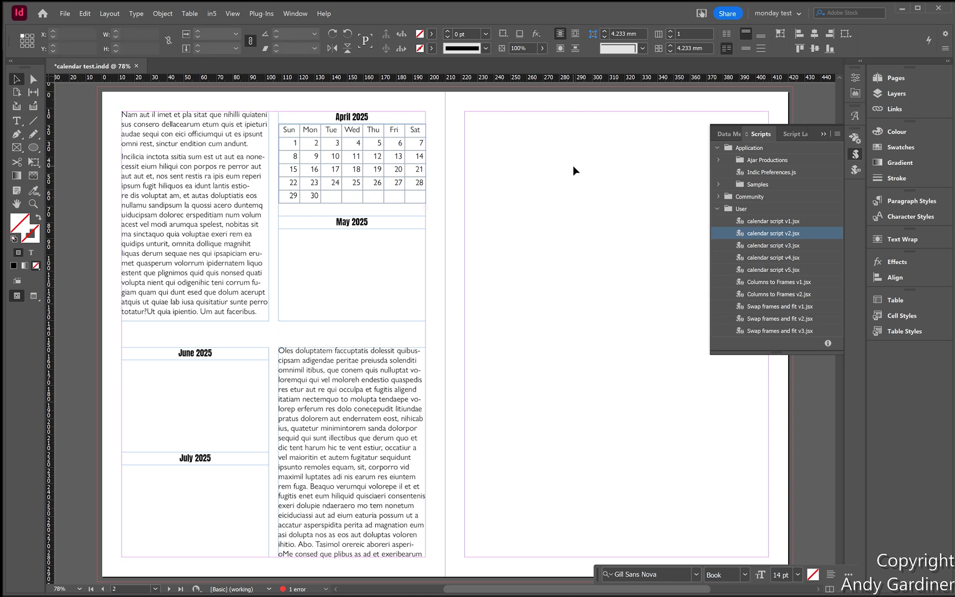
Step: Undo the recent table changes made by calendar script v2.jsx in the April 2025 frame
{"action": "key", "text": "ctrl+z"}
{"action": "key", "text": "ctrl+z"}
{"action": "key", "text": "ctrl+z"}
{"action": "key", "text": "ctrl+z"}
{"action": "key", "text": "ctrl+z"}
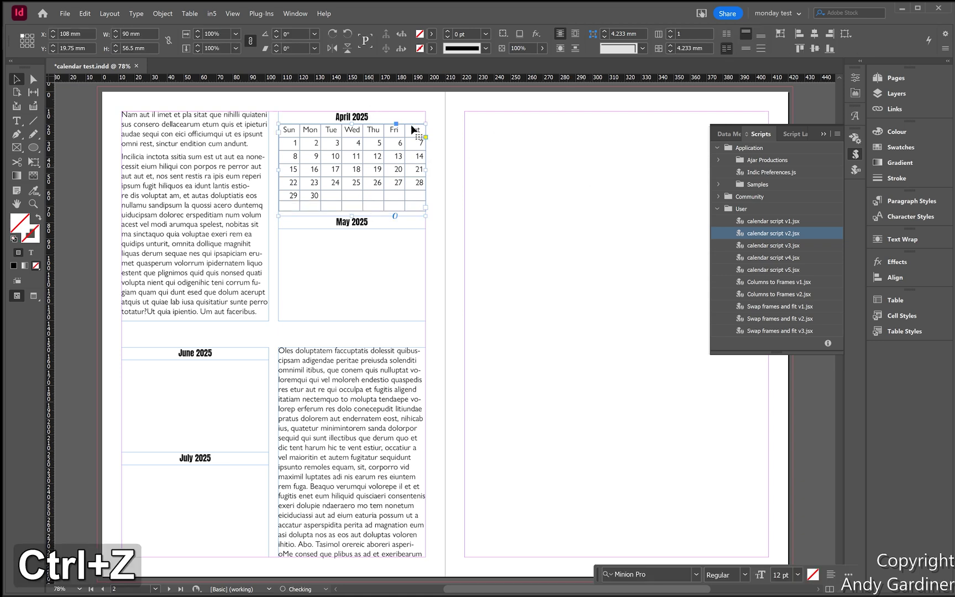
{"action": "key", "text": "ctrl+z"}
{"action": "key", "text": "ctrl+z"}
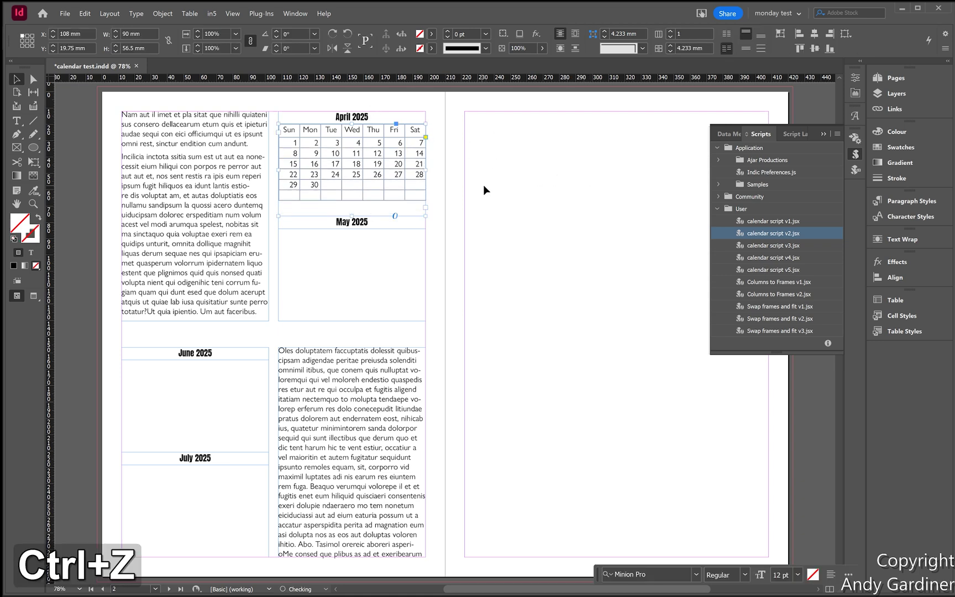
{"action": "key", "text": "ctrl+z"}
{"action": "key", "text": "ctrl+z"}
{"action": "key", "text": "ctrl+z"}
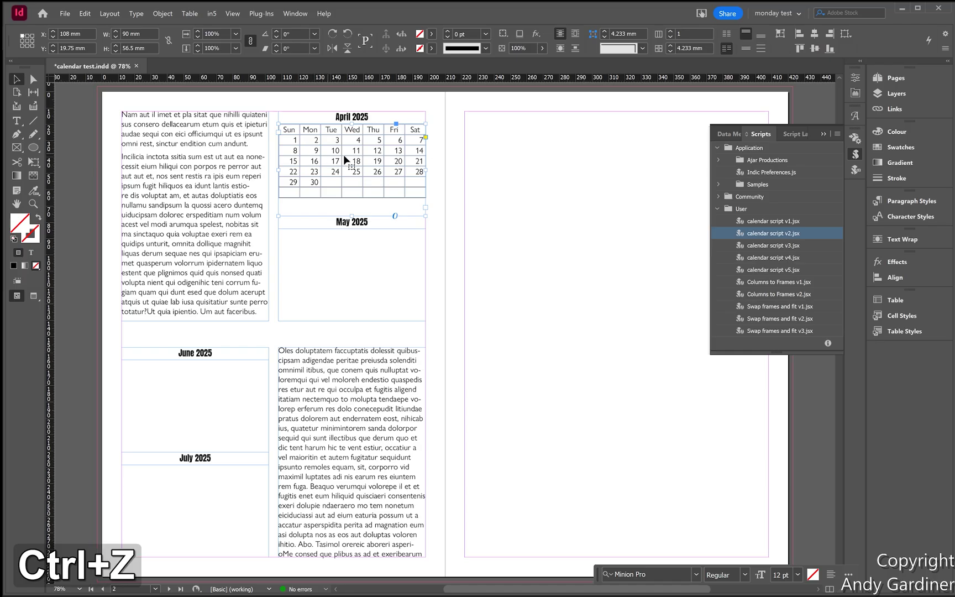
{"action": "key", "text": "ctrl+z"}
Step: Delete the April 2025 calendar frame and replace it with a copy of the empty May 2025 frame
{"action": "left_click", "coordinate": [385, 164]}
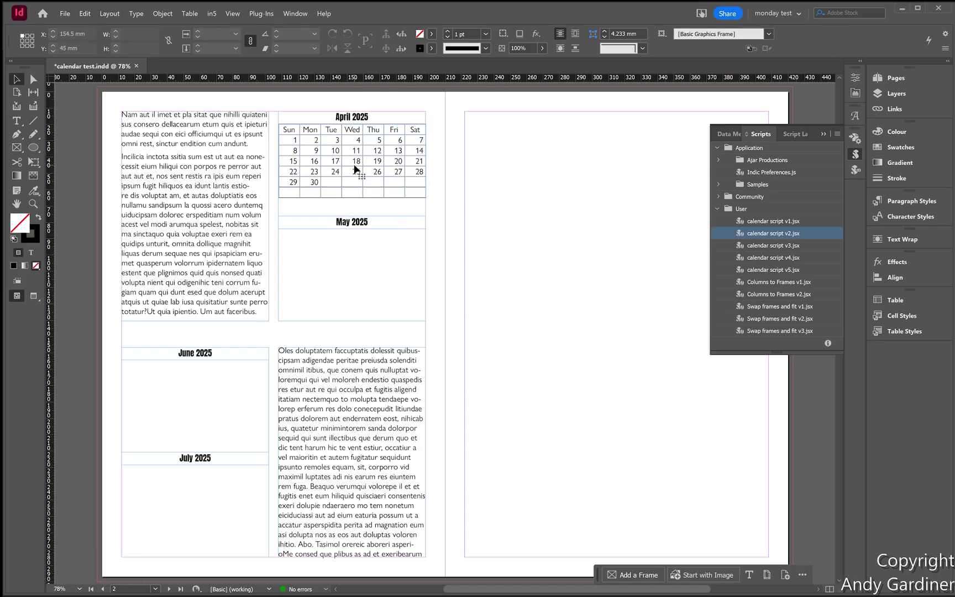
{"action": "key", "text": "Delete"}
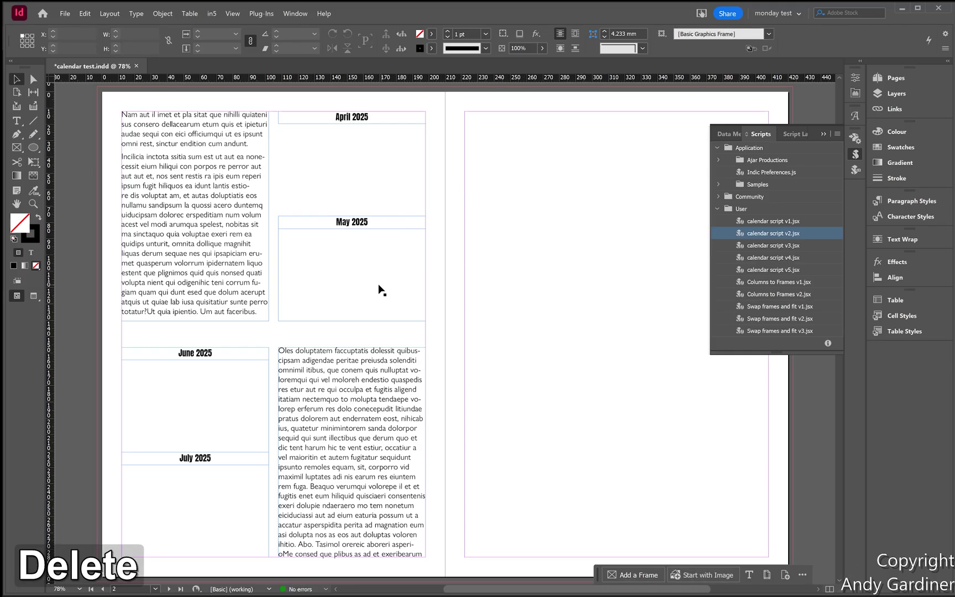
{"action": "left_click", "coordinate": [344, 284]}
{"action": "left_click_drag", "start_coordinate": [344, 284], "coordinate": [344, 180]}
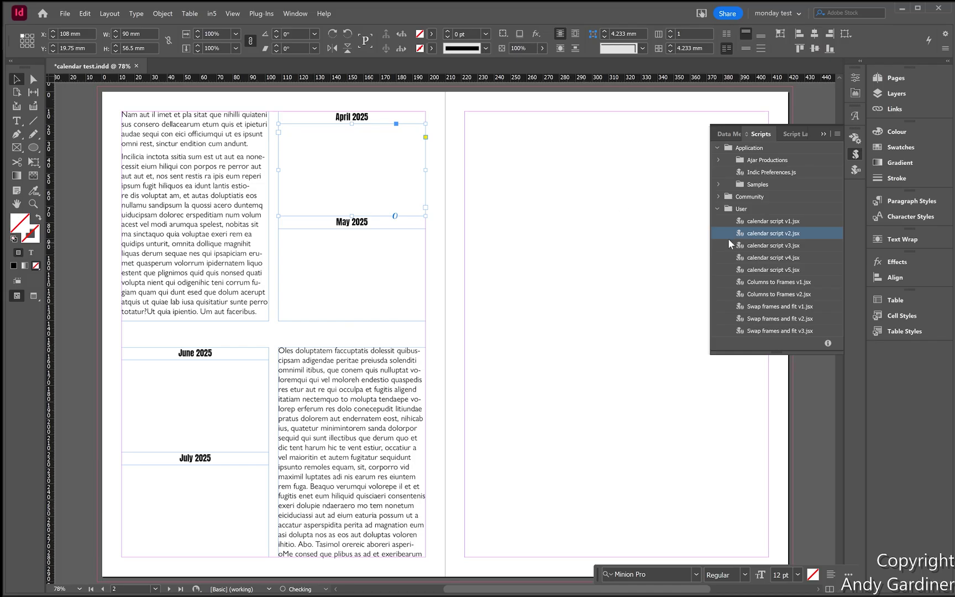
Step: Run calendar script v3.jsx on the April 2025 frame with month 4 and year 2025
{"action": "double_click", "coordinate": [767, 244]}
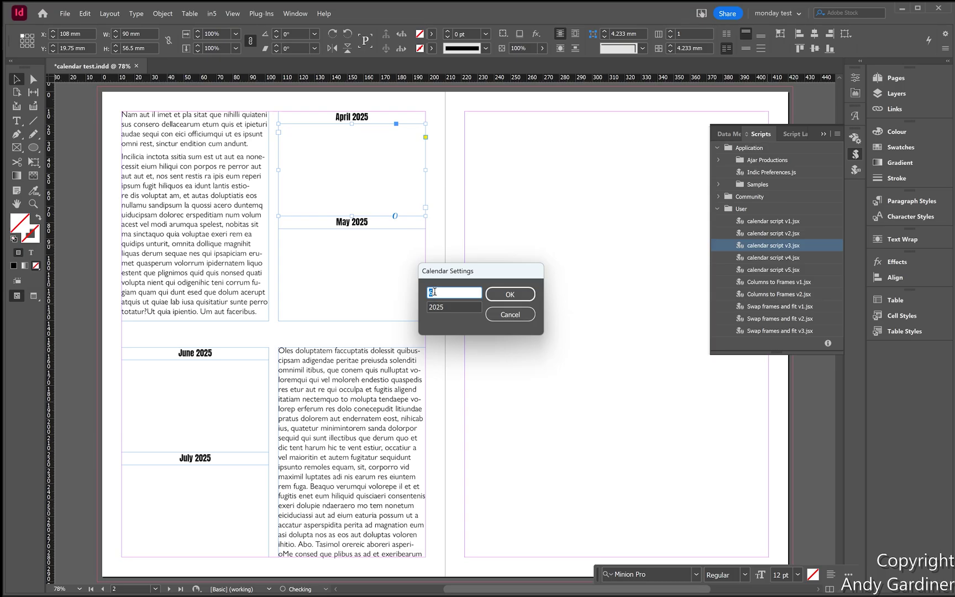
{"action": "type", "text": "4"}
{"action": "left_click", "coordinate": [515, 297]}
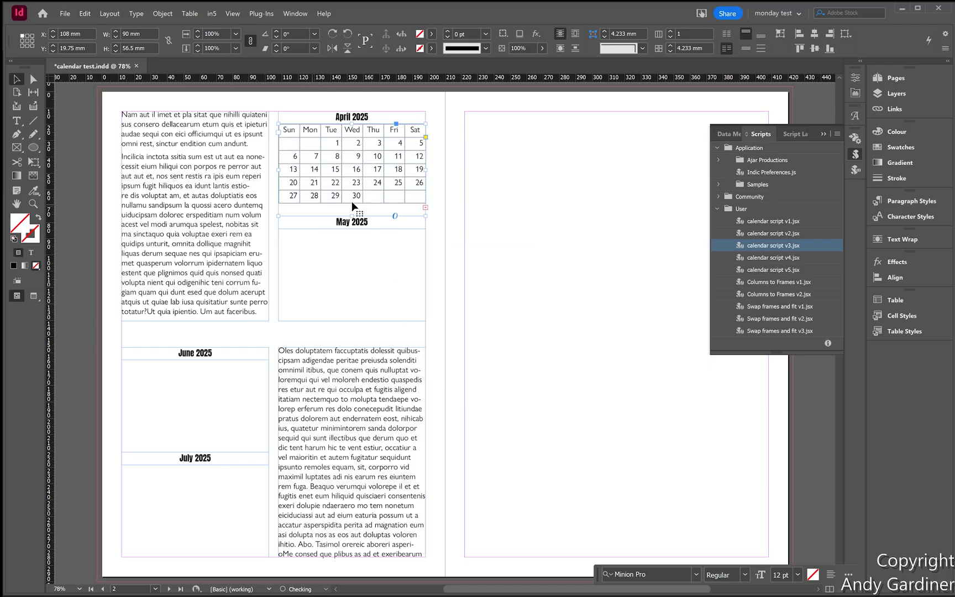
Step: Generate the May 2025 calendar in its empty frame using calendar script v3.jsx with month 5 and year 2025
{"action": "left_click", "coordinate": [357, 266]}
{"action": "double_click", "coordinate": [767, 246]}
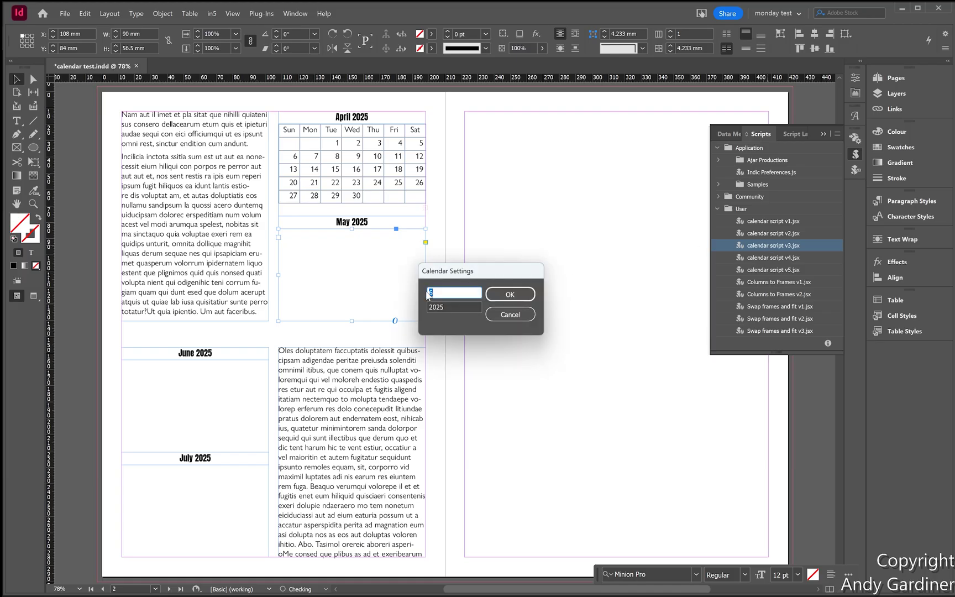
{"action": "type", "text": "5"}
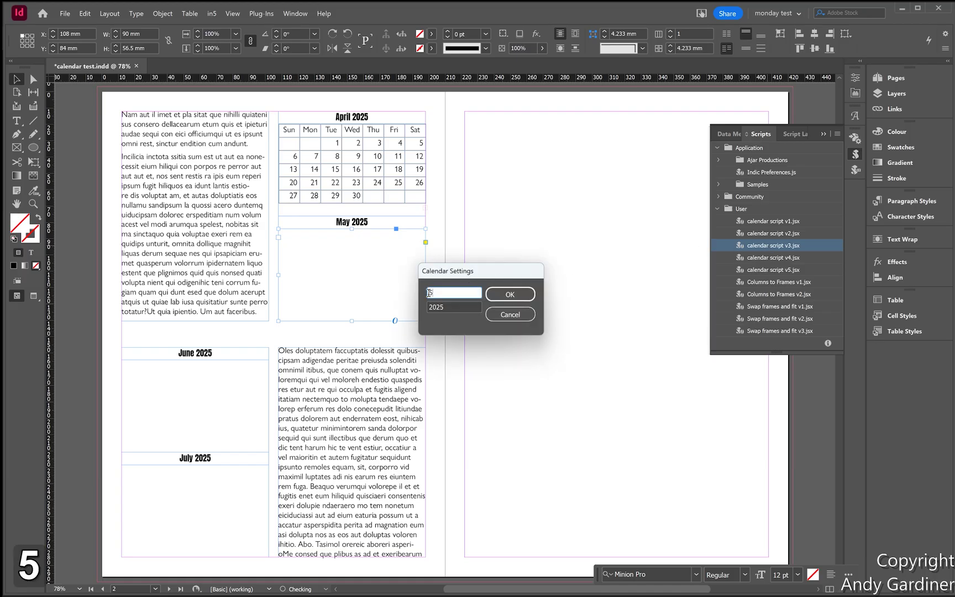
{"action": "left_click", "coordinate": [510, 295]}
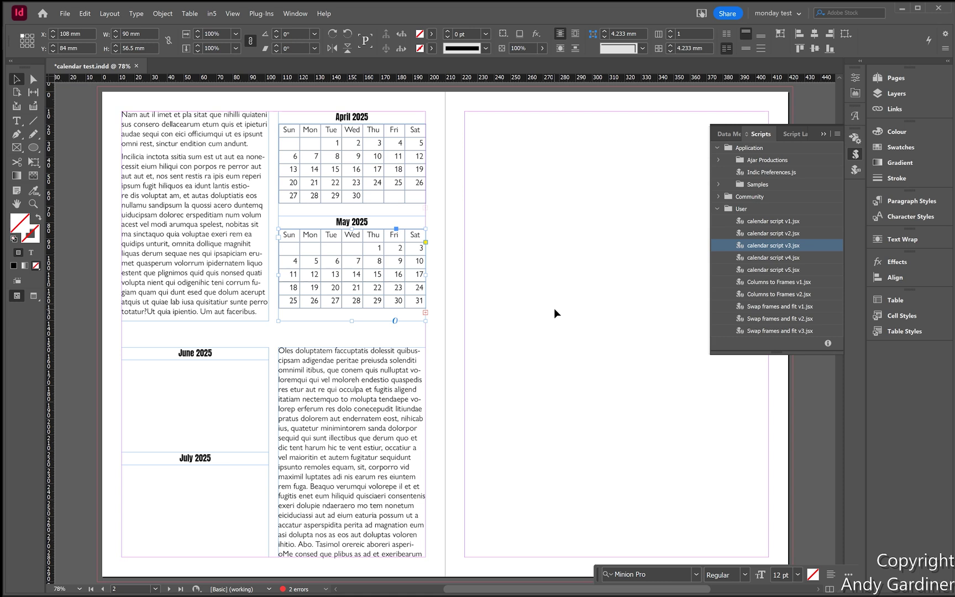
Step: Delete the April and May 2025 calendar frames and fill both places with copies of the empty June 2025 frame
{"action": "left_click", "coordinate": [521, 273]}
{"action": "left_click", "coordinate": [378, 167]}
{"action": "key", "text": "Delete"}
{"action": "left_click", "coordinate": [396, 260]}
{"action": "key", "text": "Delete"}
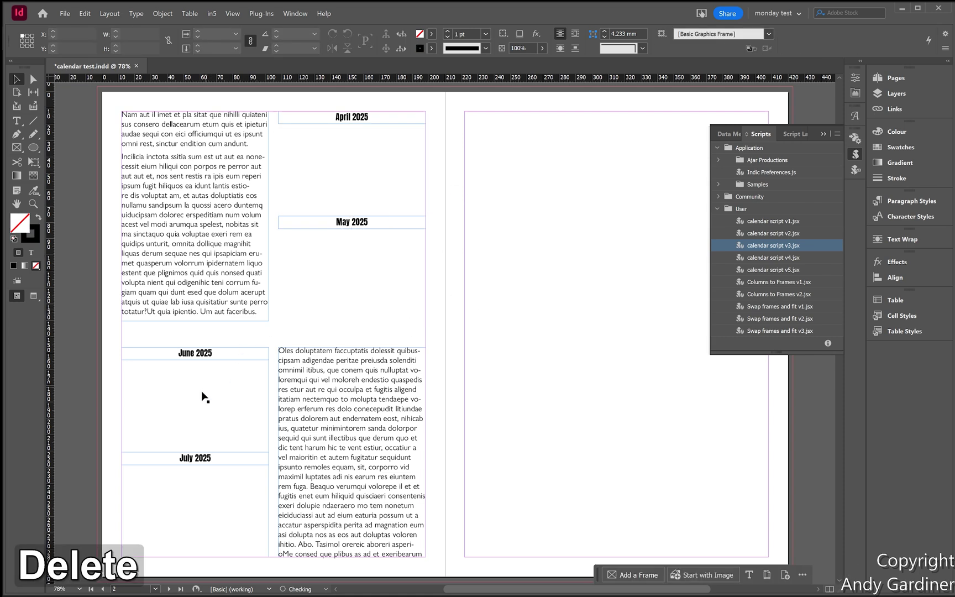
{"action": "left_click_drag", "start_coordinate": [201, 396], "coordinate": [382, 249]}
{"action": "left_click_drag", "start_coordinate": [365, 297], "coordinate": [383, 171]}
{"action": "left_click", "coordinate": [547, 247]}
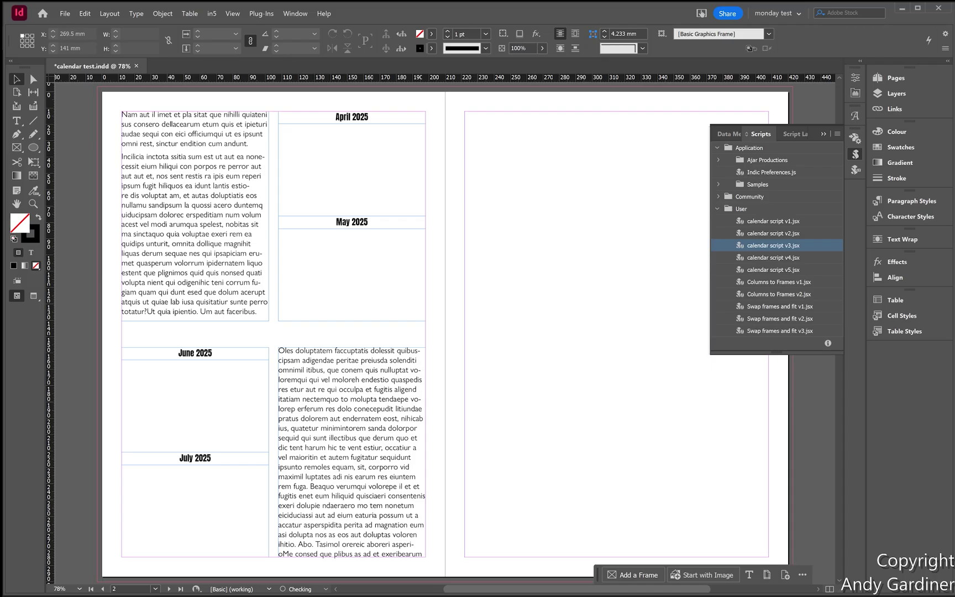
Step: Switch to ChatGPT and read the prompt requesting a dialog with a choice of table styles
{"action": "key", "text": "alt+Tab"}
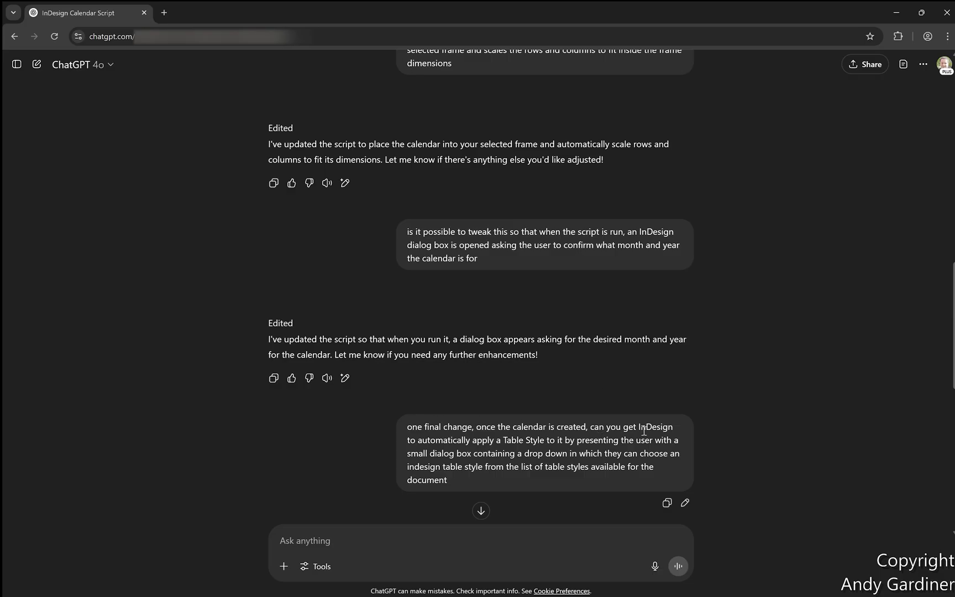
{"action": "scroll", "coordinate": [603, 428], "scroll_direction": "down", "scroll_amount": 2}
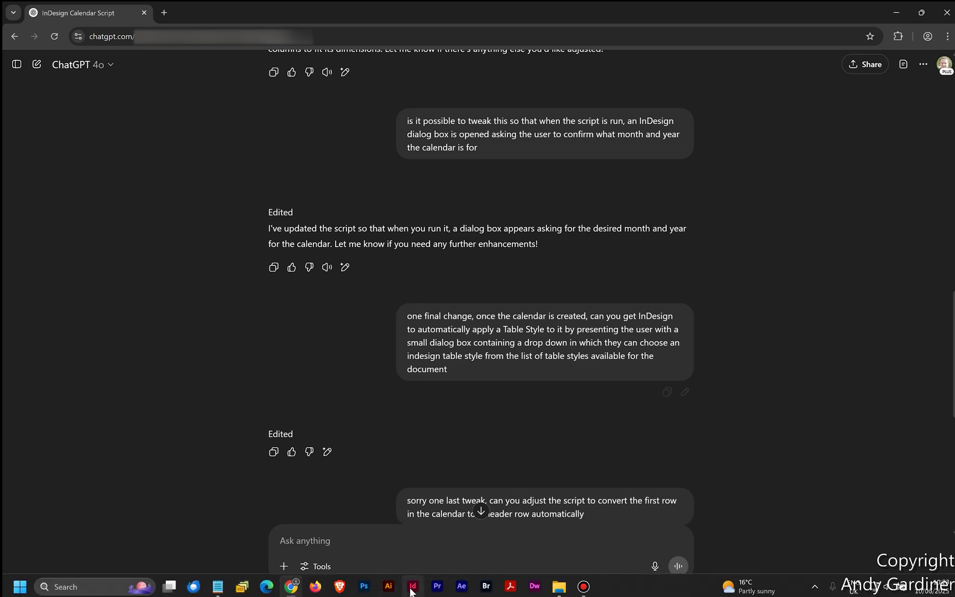
Step: Switch to InDesign and run calendar script v4.jsx on the April 2025 frame with month 4, year 2025 and the Calendar Styles table style
{"action": "left_click", "coordinate": [412, 586]}
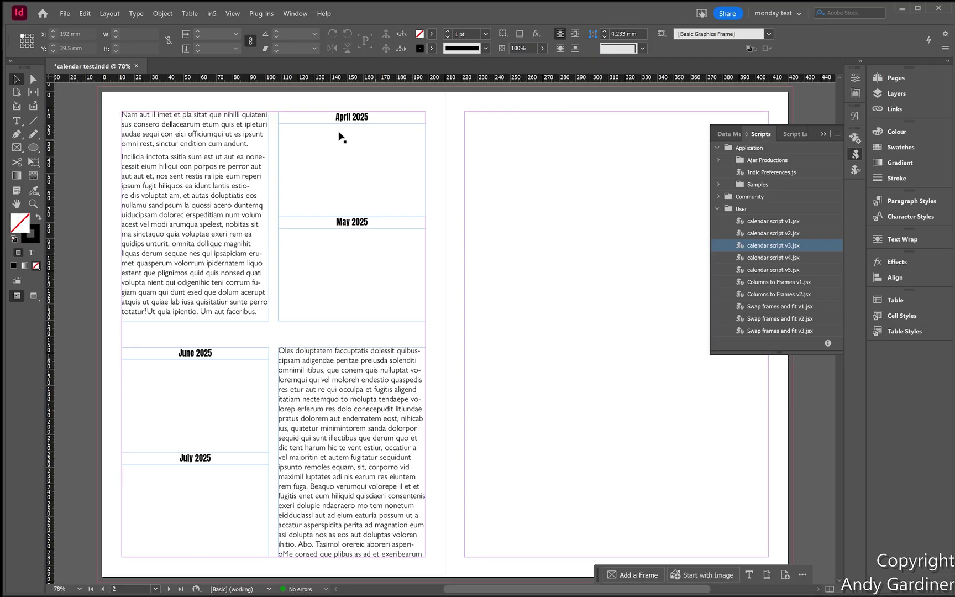
{"action": "left_click", "coordinate": [351, 156]}
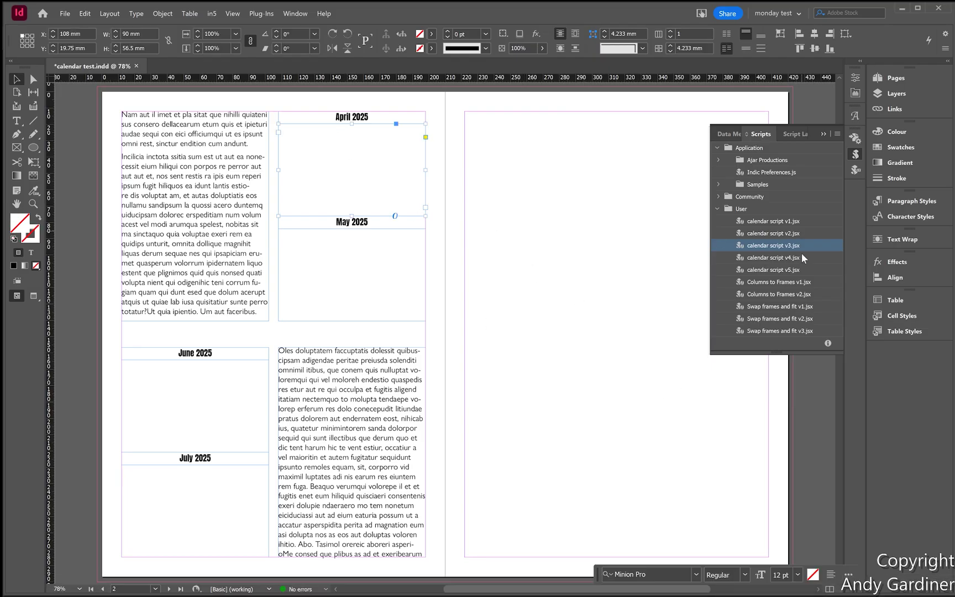
{"action": "double_click", "coordinate": [771, 257]}
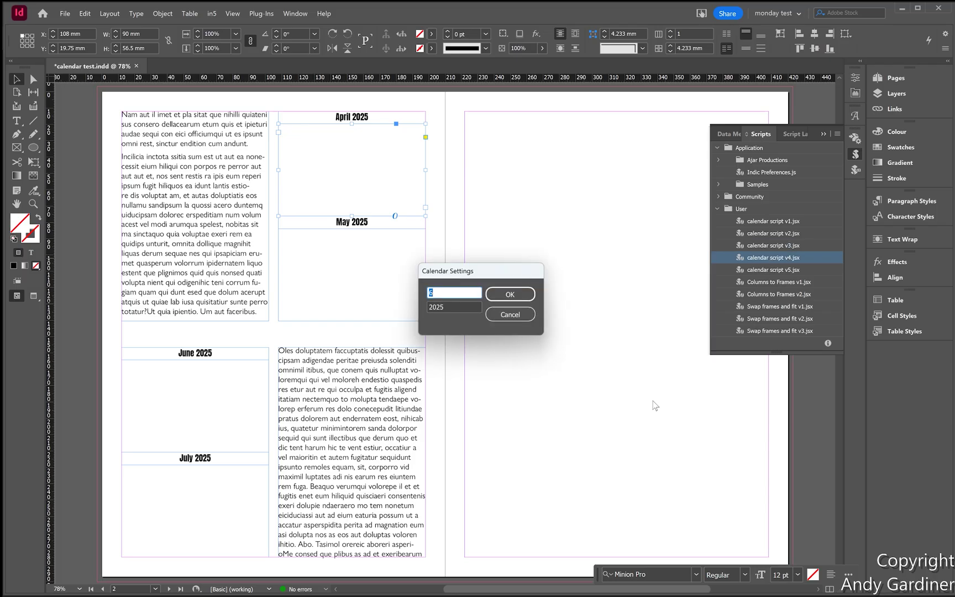
{"action": "type", "text": "4"}
{"action": "left_click", "coordinate": [518, 297]}
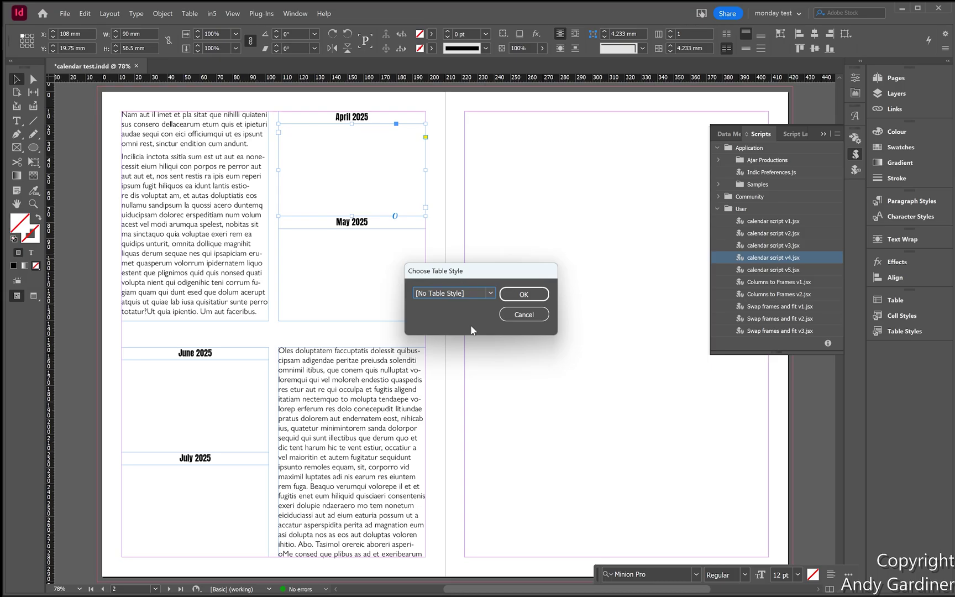
{"action": "left_click", "coordinate": [490, 293]}
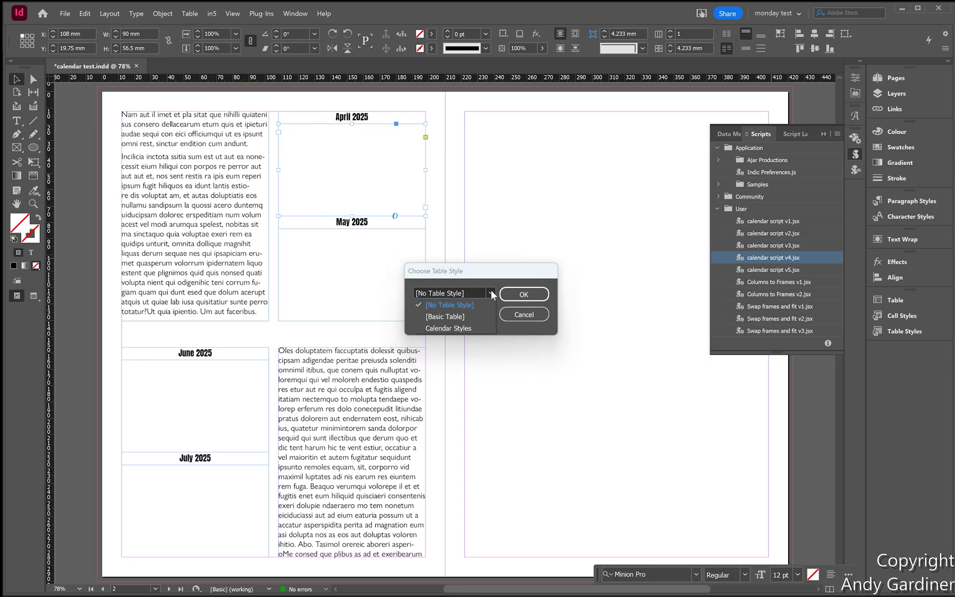
{"action": "left_click", "coordinate": [452, 330]}
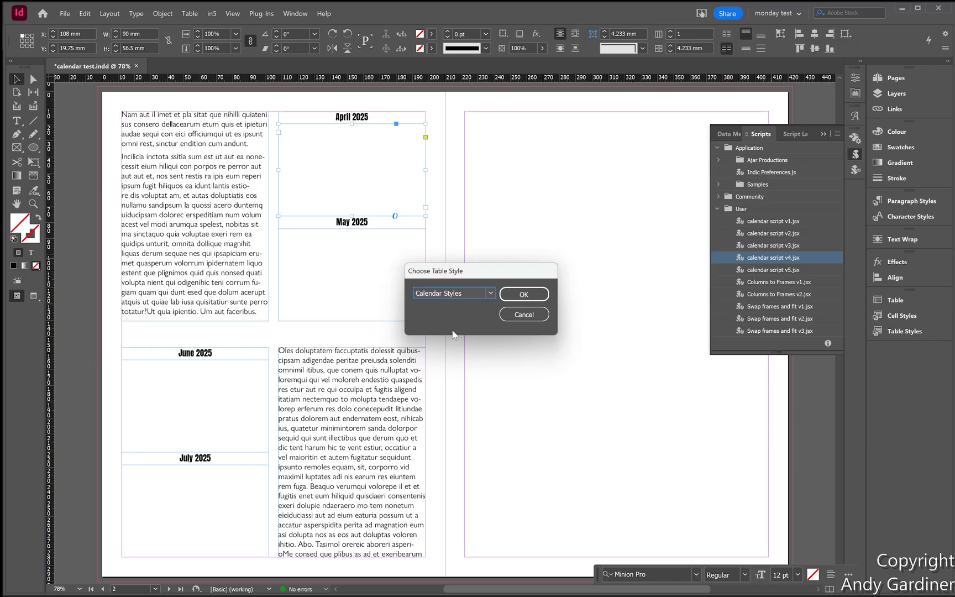
{"action": "left_click", "coordinate": [543, 298]}
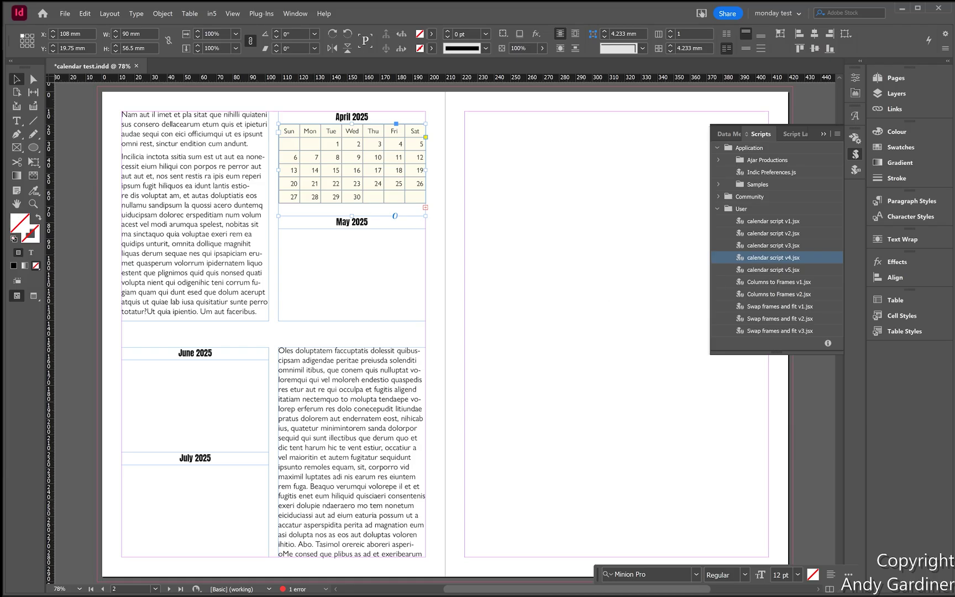
Step: Switch to ChatGPT and read the request to convert the calendar's first row to a header row, with the updated script
{"action": "key", "text": "alt+Tab"}
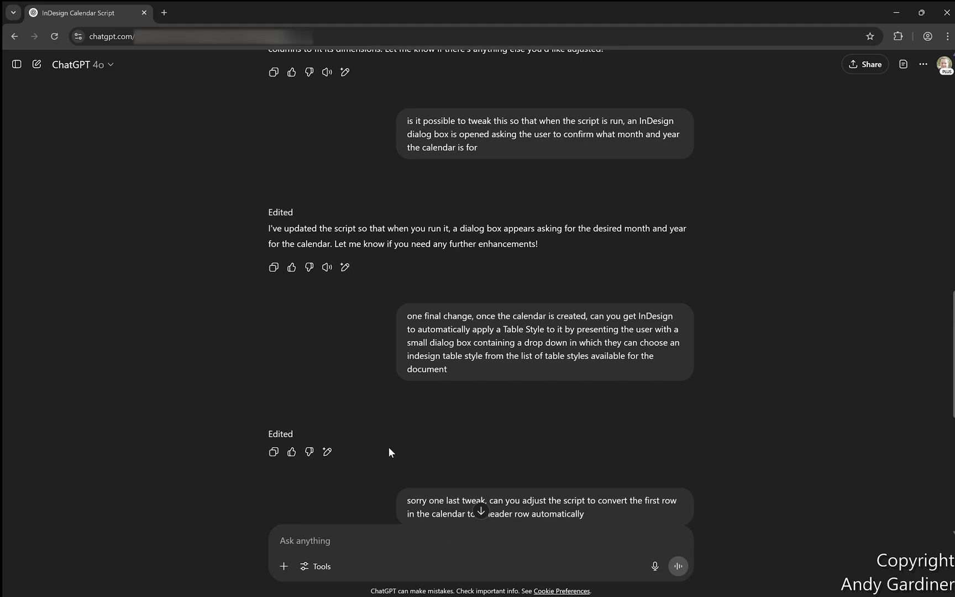
{"action": "scroll", "coordinate": [378, 417], "scroll_direction": "down", "scroll_amount": 2}
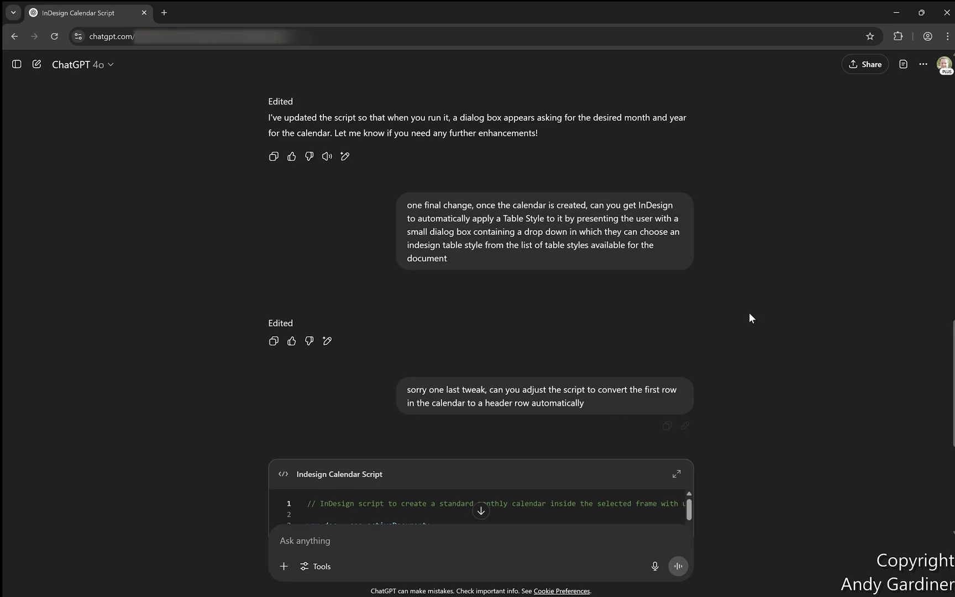
{"action": "scroll", "coordinate": [750, 312], "scroll_direction": "down", "scroll_amount": 5}
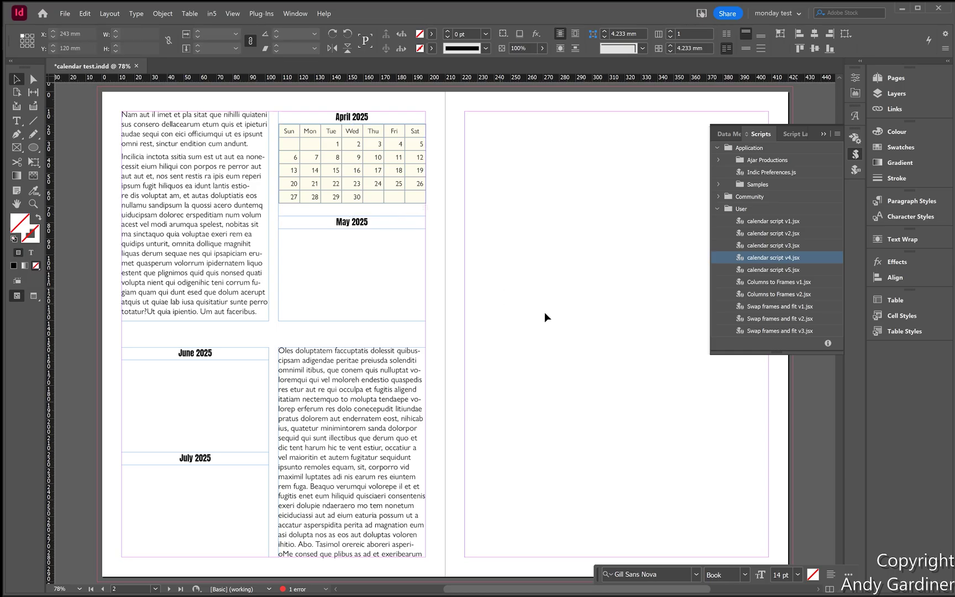
Step: Run calendar script v5.jsx on the empty May 2025 frame with month 5, year 2025 and the Calendar Styles table style
{"action": "left_click", "coordinate": [359, 267]}
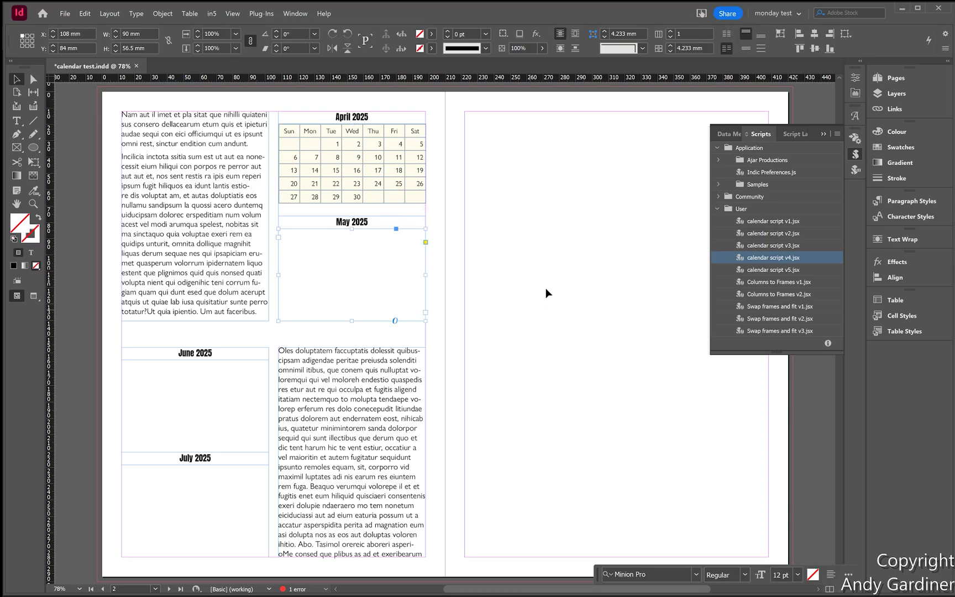
{"action": "double_click", "coordinate": [782, 270]}
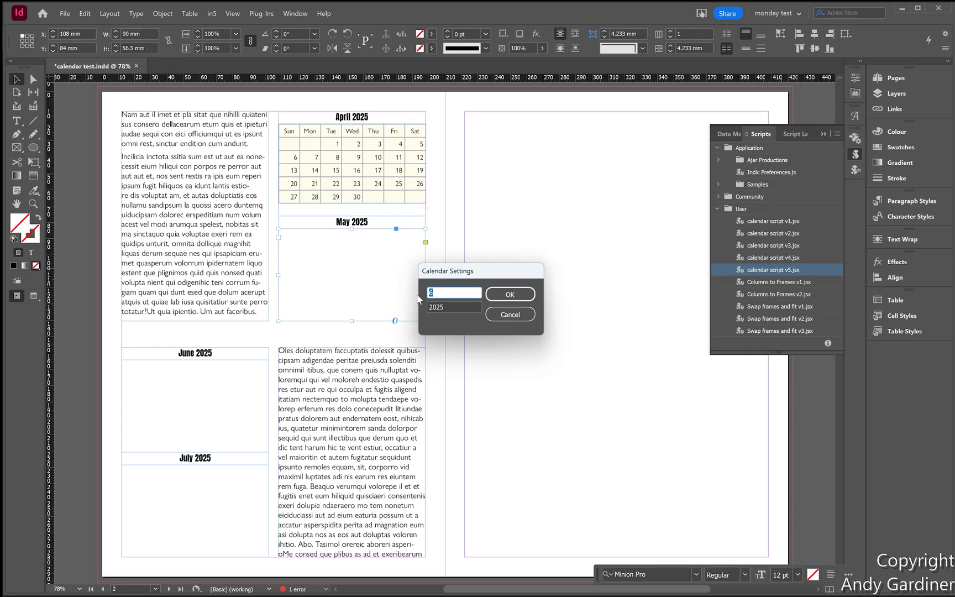
{"action": "type", "text": "5"}
{"action": "left_click", "coordinate": [523, 296]}
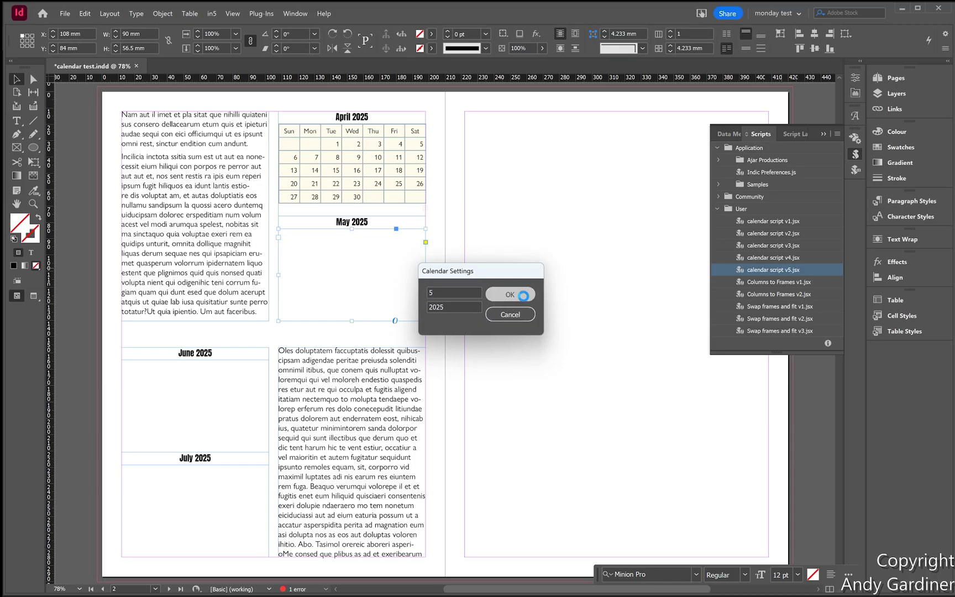
{"action": "left_click", "coordinate": [491, 293]}
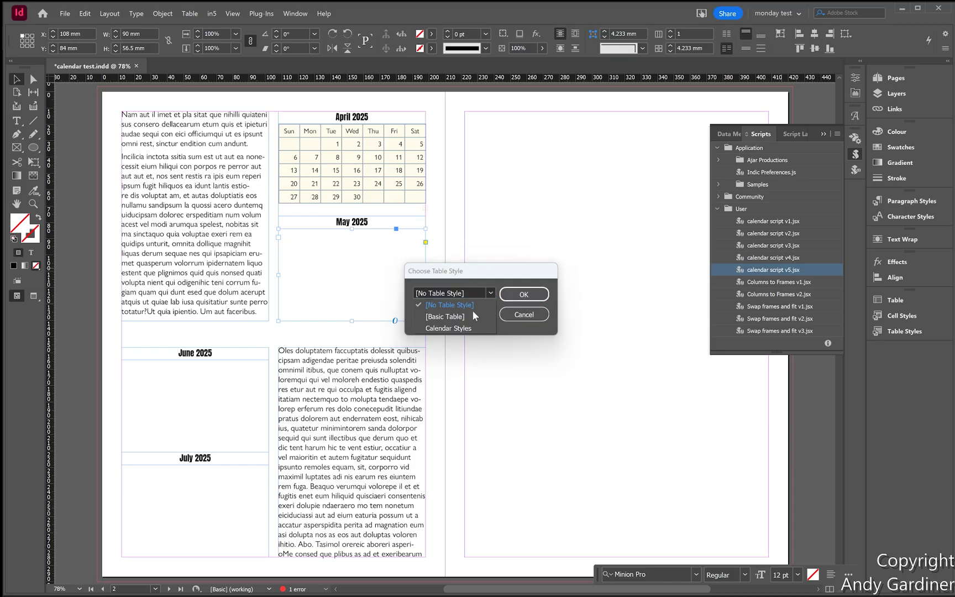
{"action": "left_click", "coordinate": [454, 329]}
{"action": "left_click", "coordinate": [523, 294]}
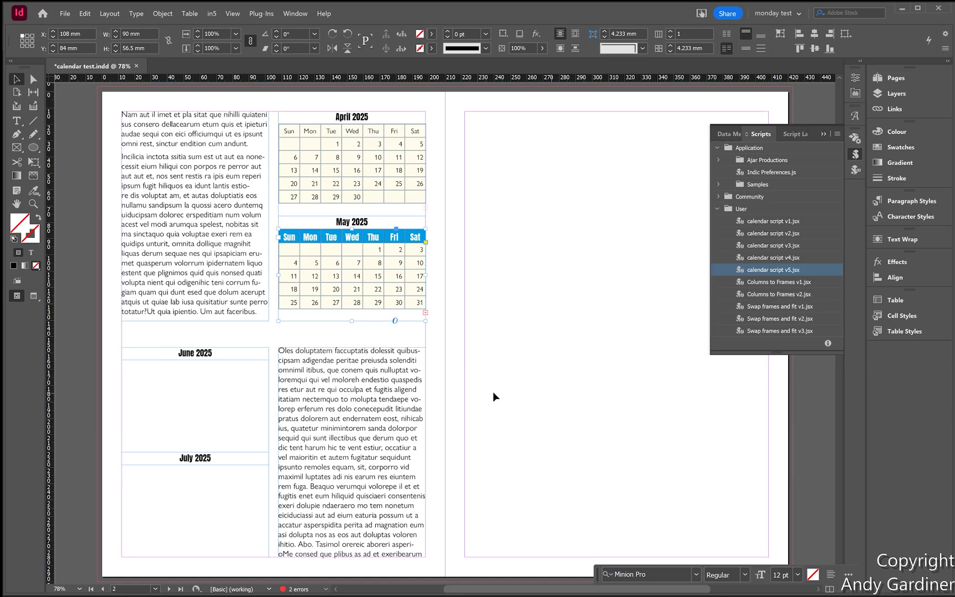
Step: Run calendar script v5.jsx on the empty June 2025 frame with month 6, year 2025 and the Calendar Styles table style
{"action": "left_click", "coordinate": [221, 386]}
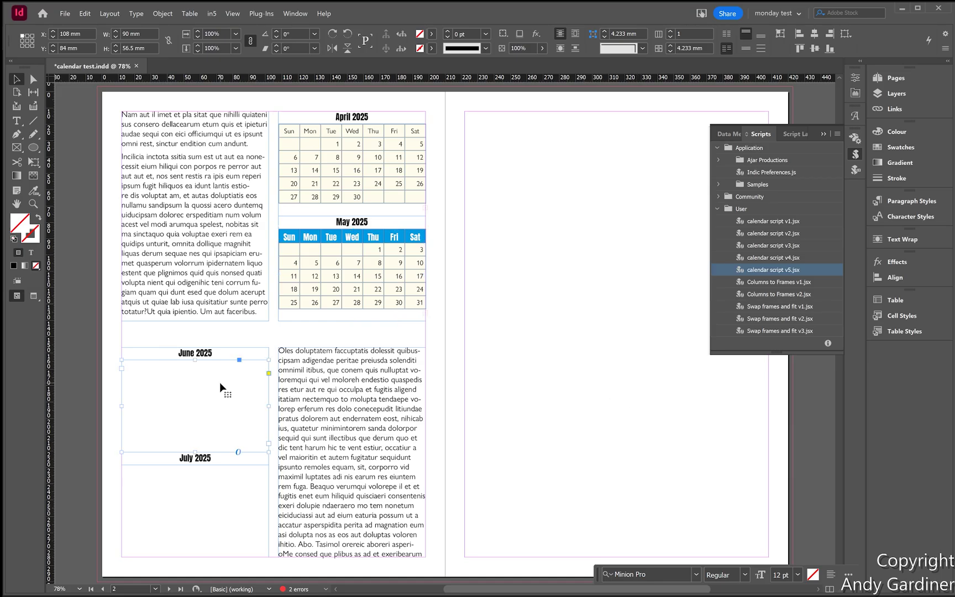
{"action": "double_click", "coordinate": [789, 272]}
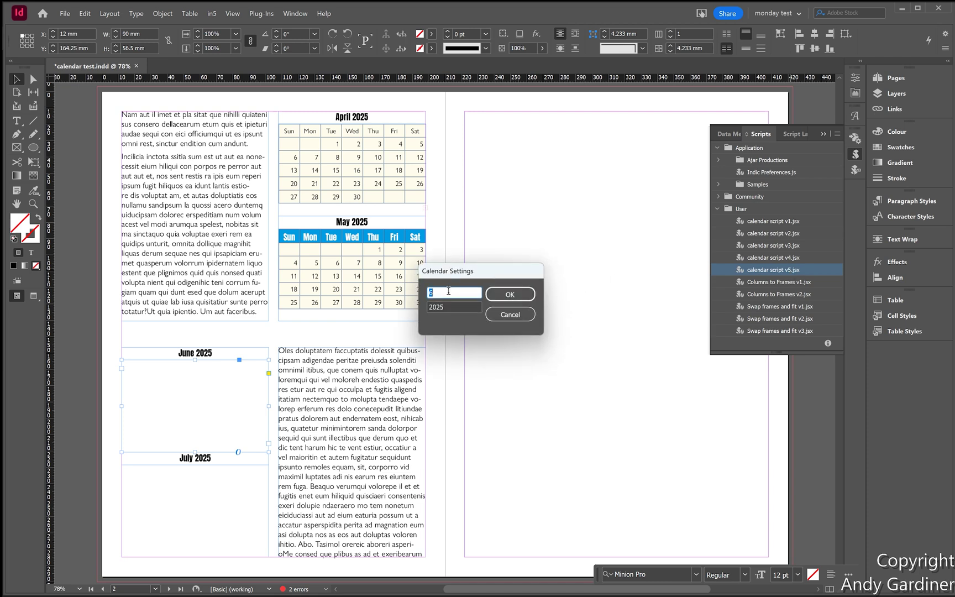
{"action": "left_click", "coordinate": [505, 293]}
{"action": "left_click", "coordinate": [492, 295]}
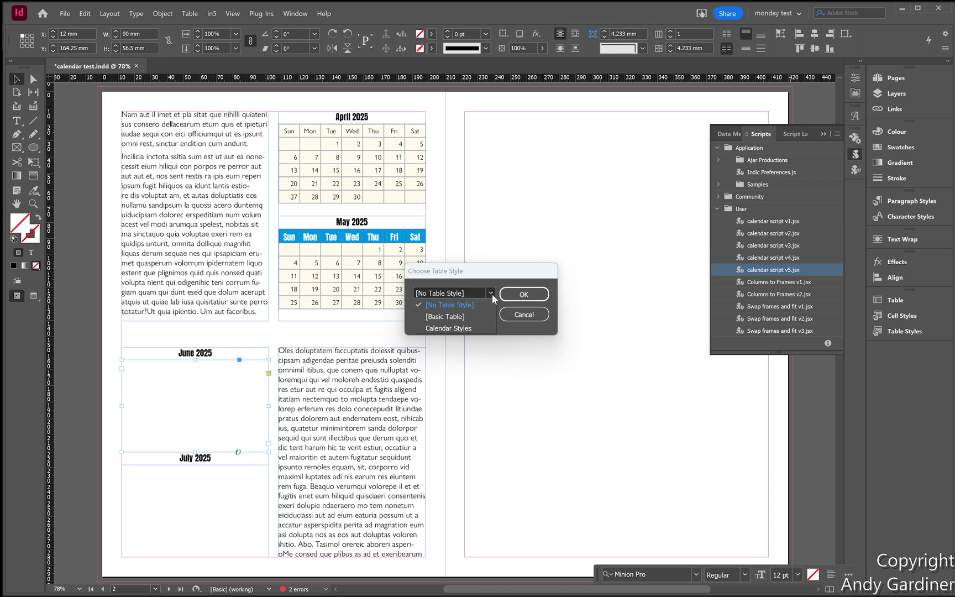
{"action": "left_click", "coordinate": [448, 327]}
{"action": "left_click", "coordinate": [524, 294]}
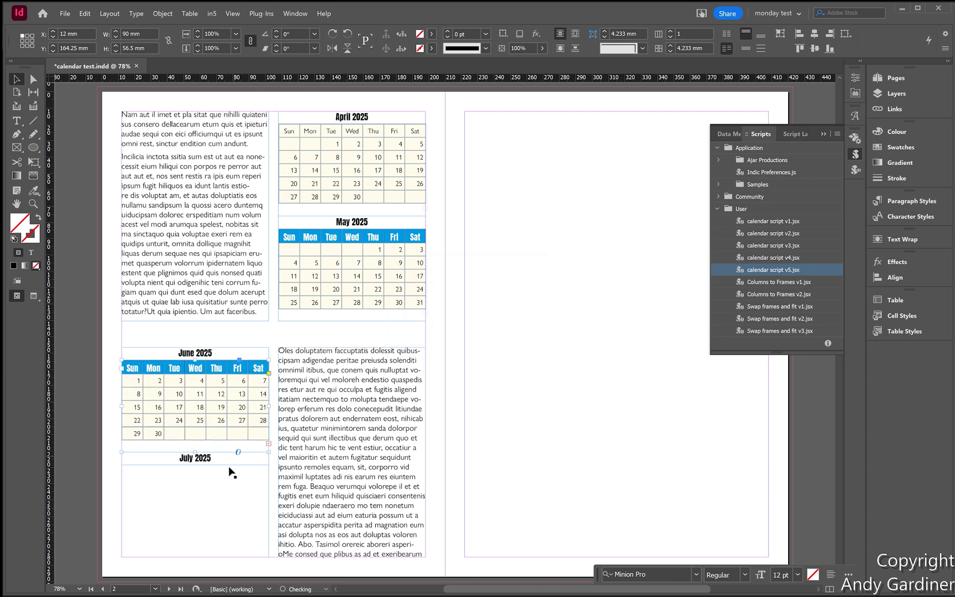
Step: Run calendar script v5.jsx on the empty July 2025 frame with month 7, year 2025 and the Calendar Styles table style
{"action": "left_click", "coordinate": [222, 489]}
{"action": "double_click", "coordinate": [776, 271]}
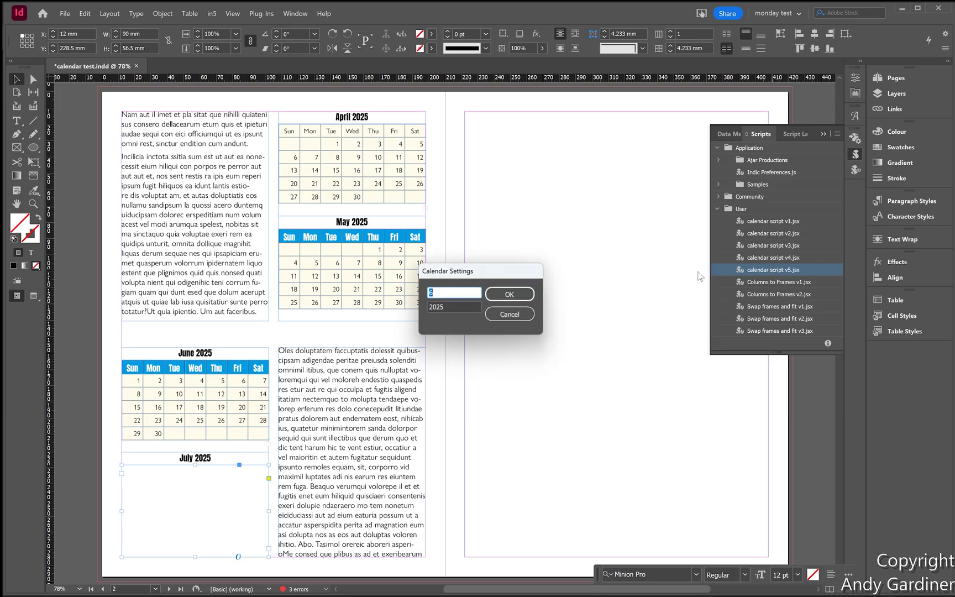
{"action": "type", "text": "7"}
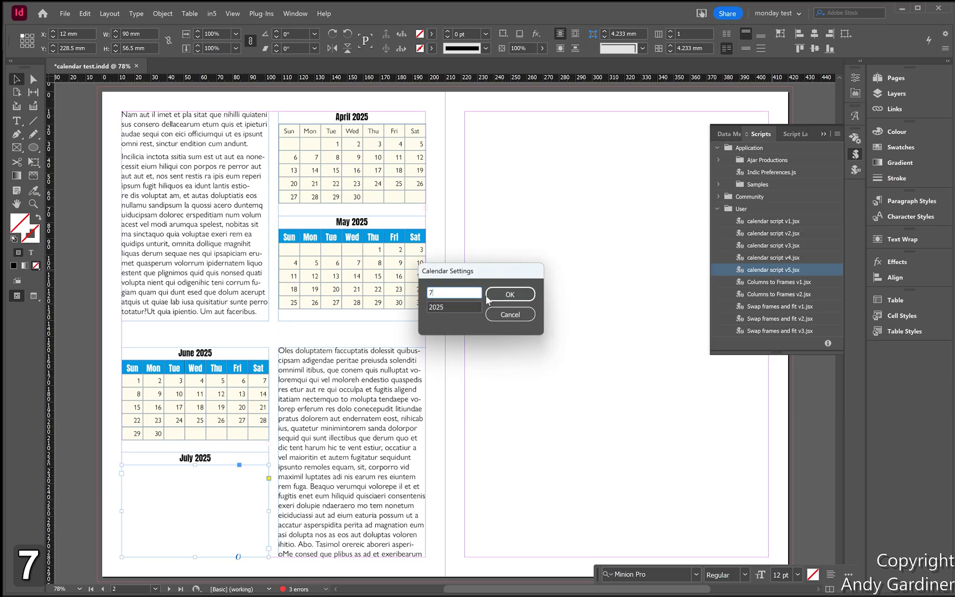
{"action": "left_click", "coordinate": [487, 298]}
{"action": "left_click", "coordinate": [491, 294]}
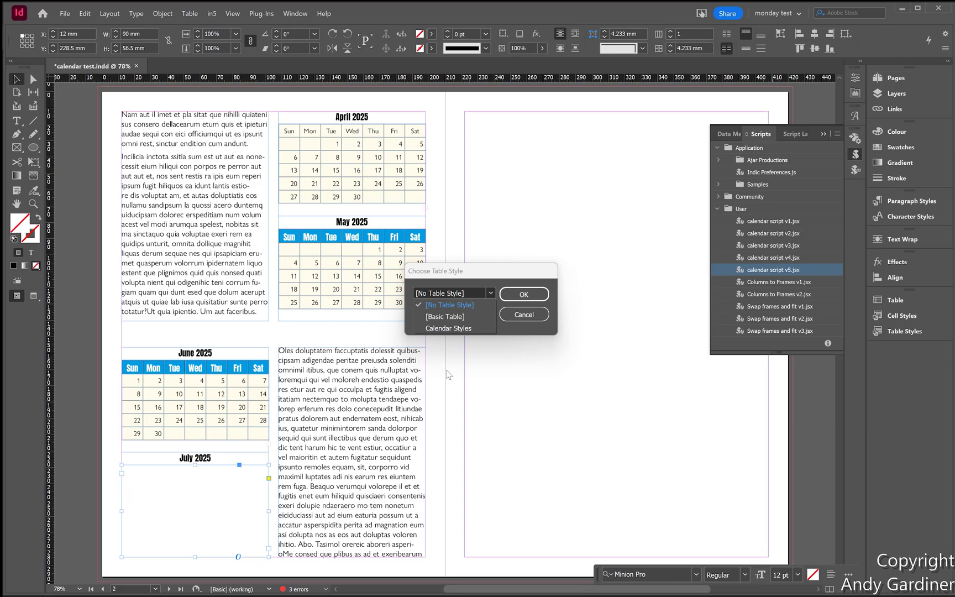
{"action": "left_click", "coordinate": [448, 328]}
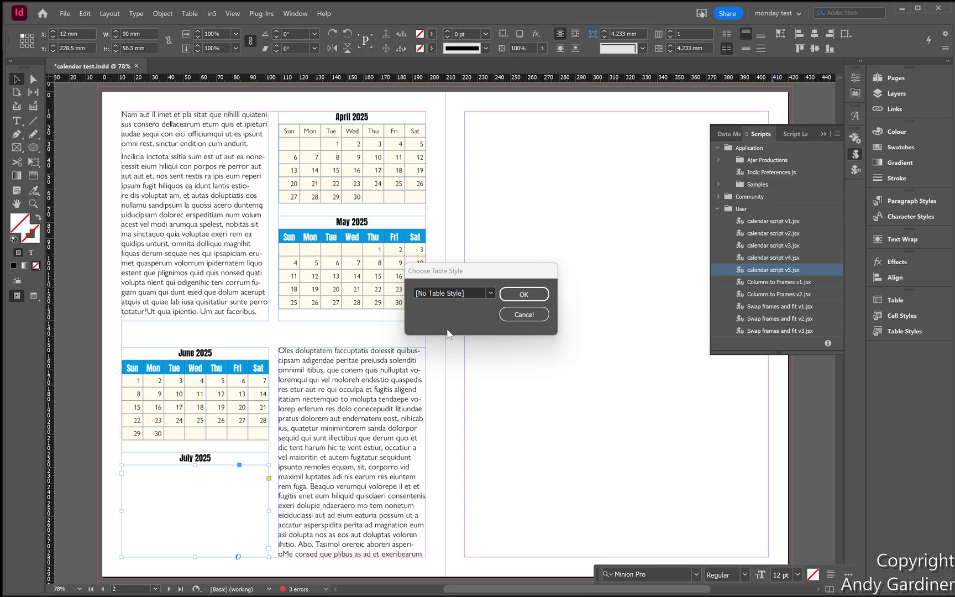
{"action": "left_click", "coordinate": [534, 296]}
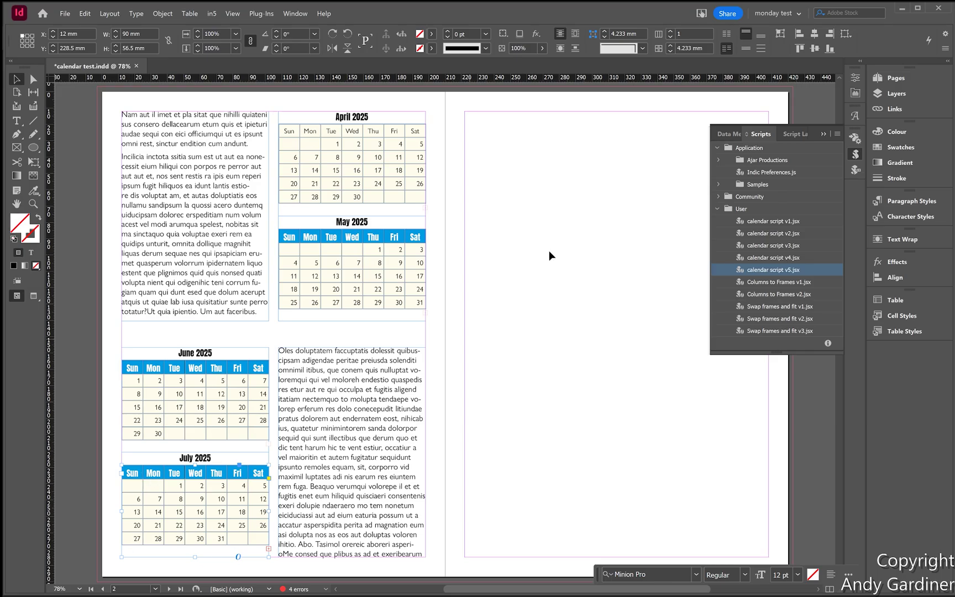
Step: Extend the lower edge of the May 2025 calendar frame downward to a frame height of about 67.5 mm
{"action": "scroll", "coordinate": [541, 223], "scroll_direction": "down", "scroll_amount": 3}
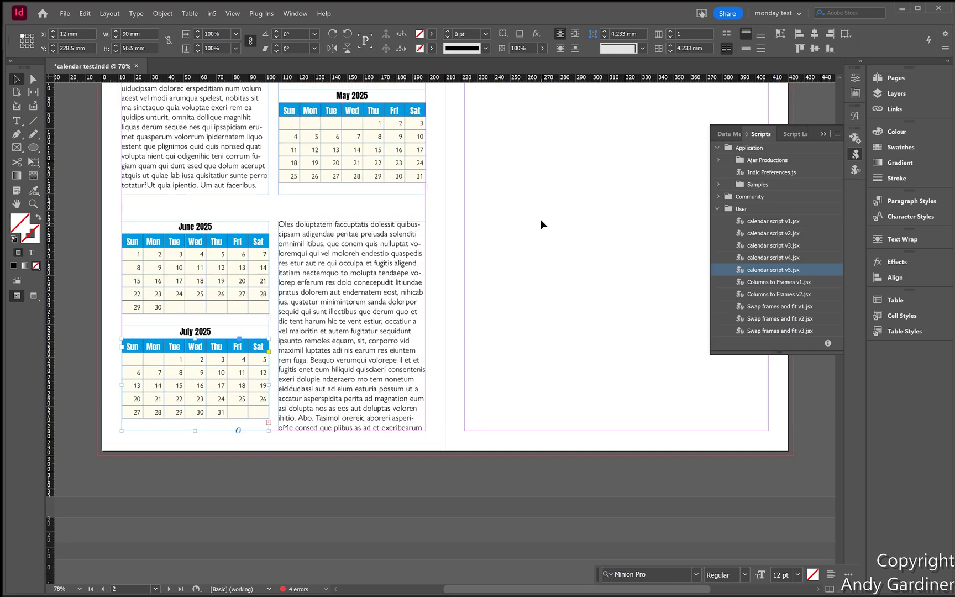
{"action": "left_click", "coordinate": [356, 194]}
{"action": "left_click_drag", "start_coordinate": [355, 194], "coordinate": [354, 212]}
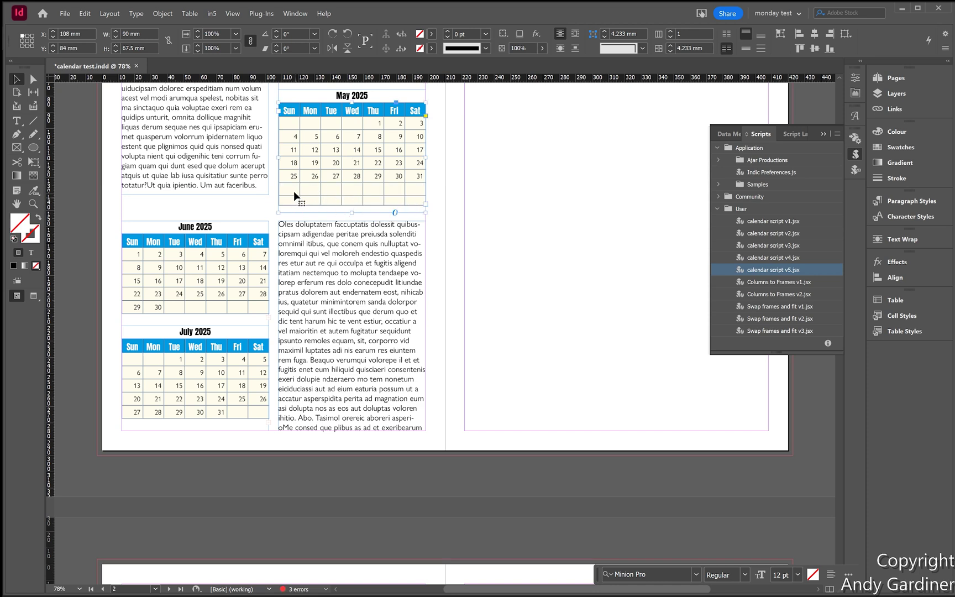
Step: Delete the two empty rows below the last week of the May 2025 calendar table
{"action": "left_click", "coordinate": [293, 192]}
{"action": "left_click_drag", "start_coordinate": [286, 189], "coordinate": [476, 221]}
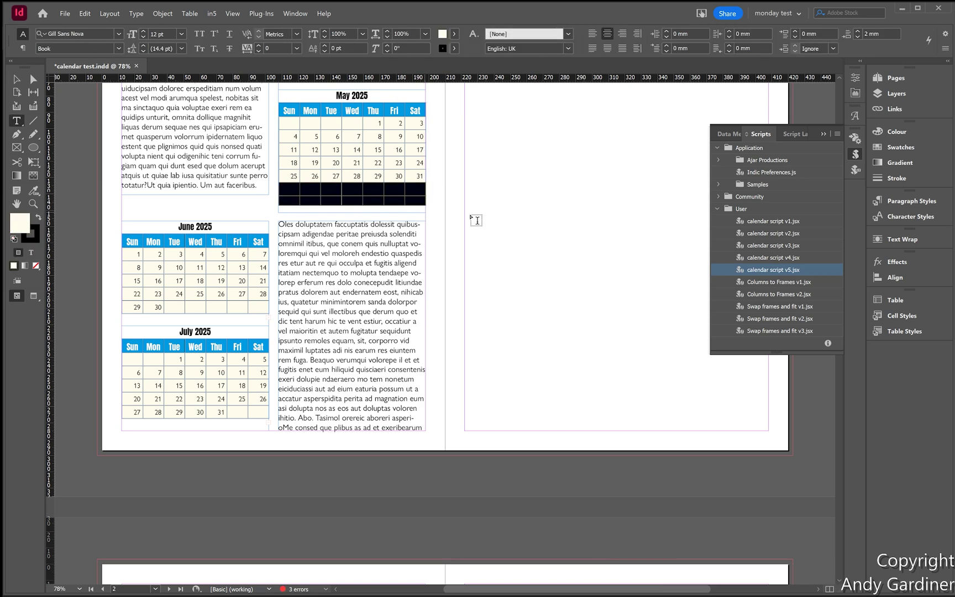
{"action": "left_click", "coordinate": [189, 13]}
{"action": "mouse_move", "coordinate": [218, 106]}
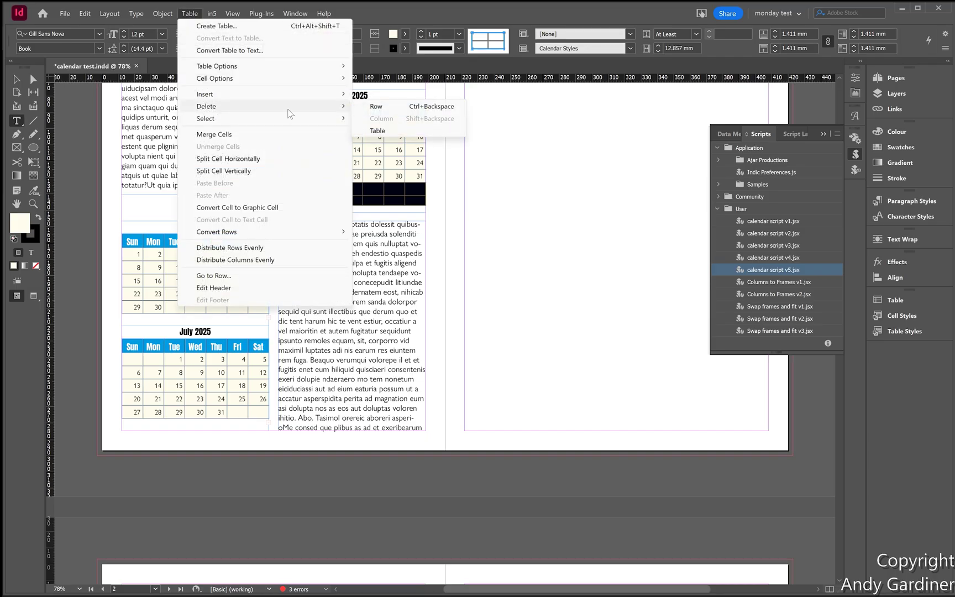
{"action": "left_click", "coordinate": [370, 104]}
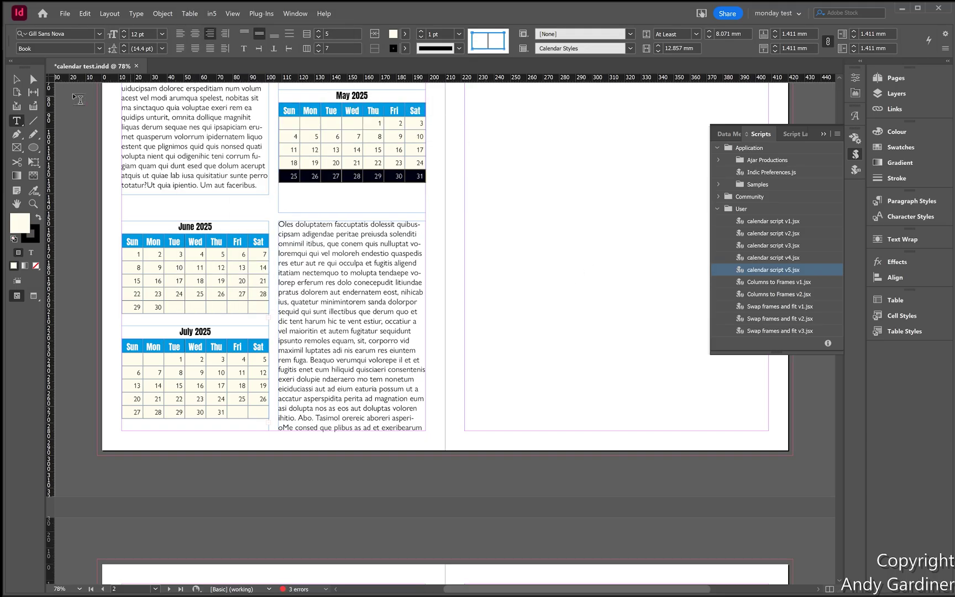
{"action": "left_click", "coordinate": [301, 210]}
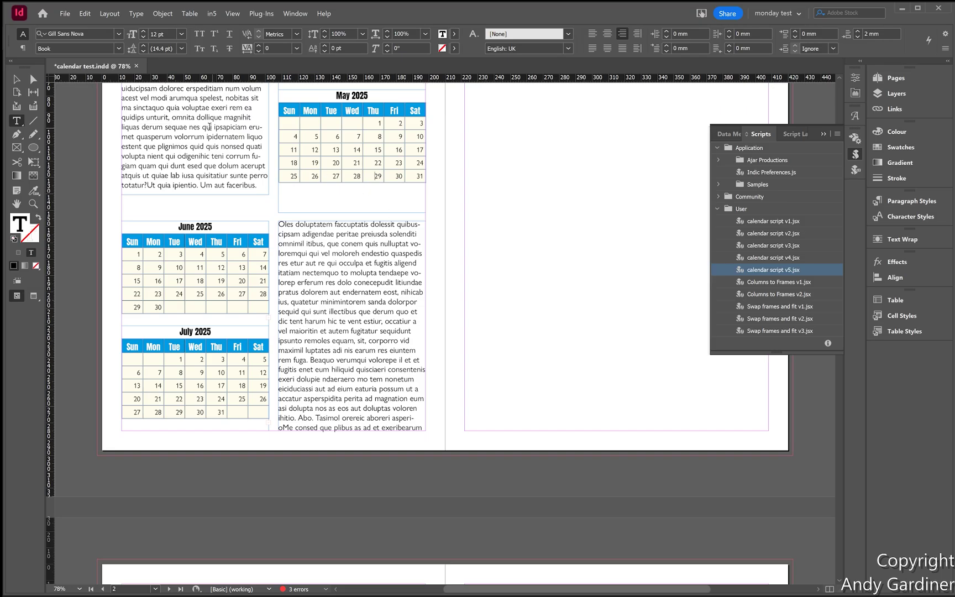
Step: Shorten the May 2025 calendar frame so its lower edge lines up with the adjacent text frame, and deselect it
{"action": "key", "text": "Escape"}
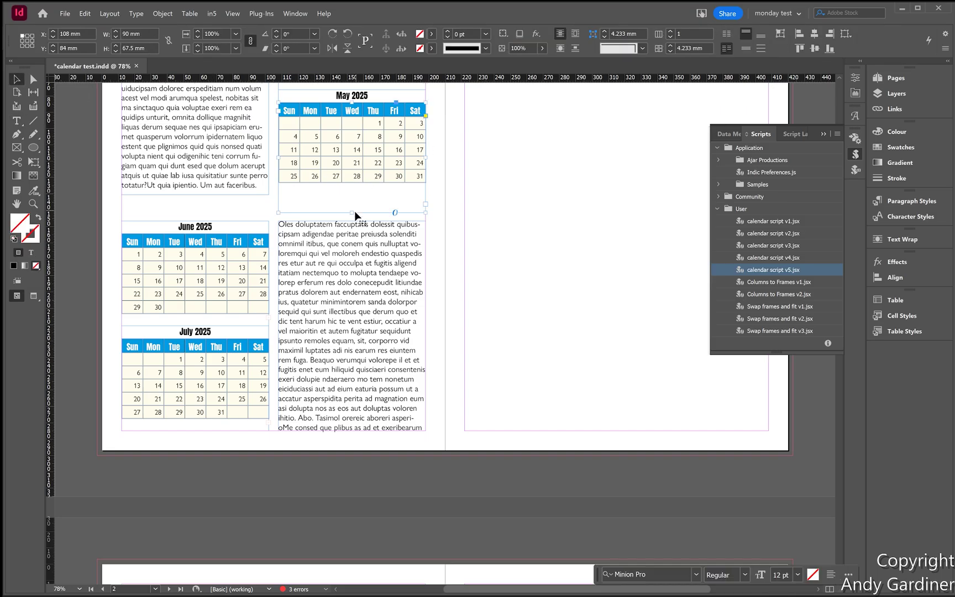
{"action": "left_click_drag", "start_coordinate": [353, 212], "coordinate": [352, 195]}
{"action": "left_click", "coordinate": [636, 193]}
{"action": "scroll", "coordinate": [613, 242], "scroll_direction": "up", "scroll_amount": 4}
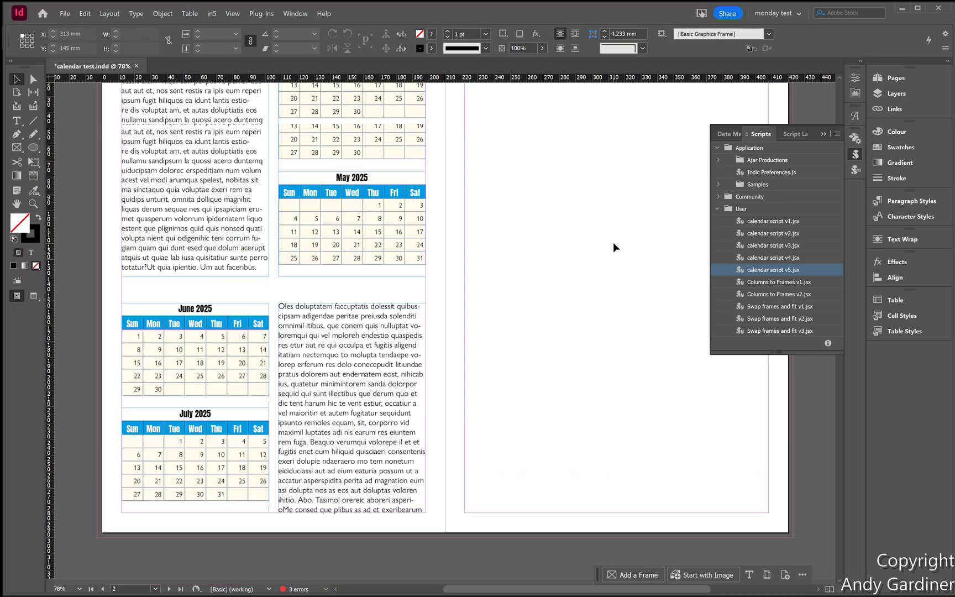